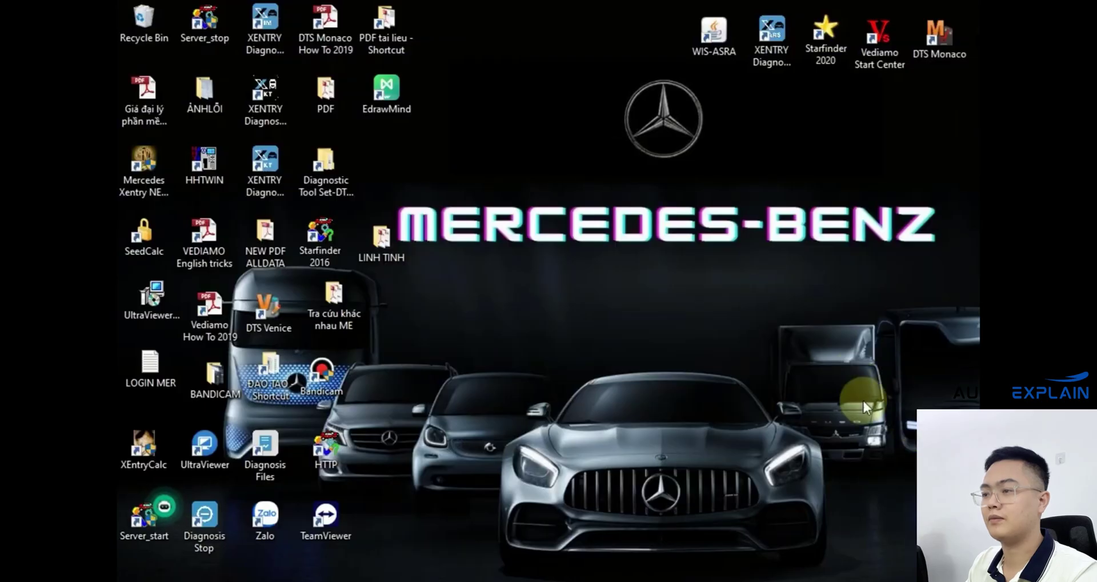
# Launch WIS-ASRA from its desktop icon and wait for the vehicle search-criteria page
pyautogui.click(718, 48)
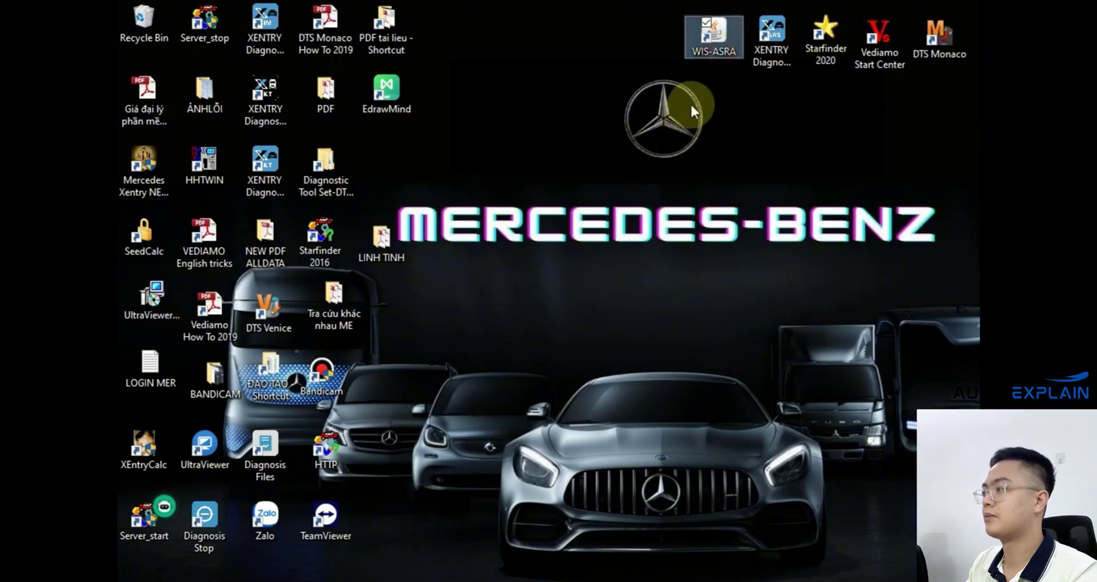
pyautogui.doubleClick(720, 47)
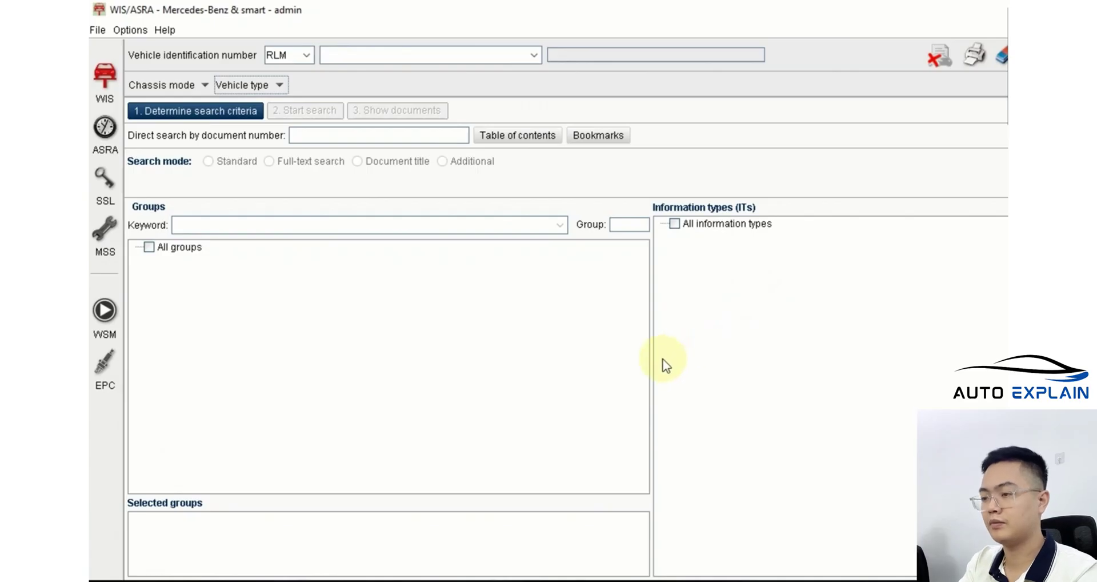
# Paste the car's VIN into the Vehicle identification number field and decode it
pyautogui.click(446, 52)
pyautogui.write('RLMGF4HX8BV003354')
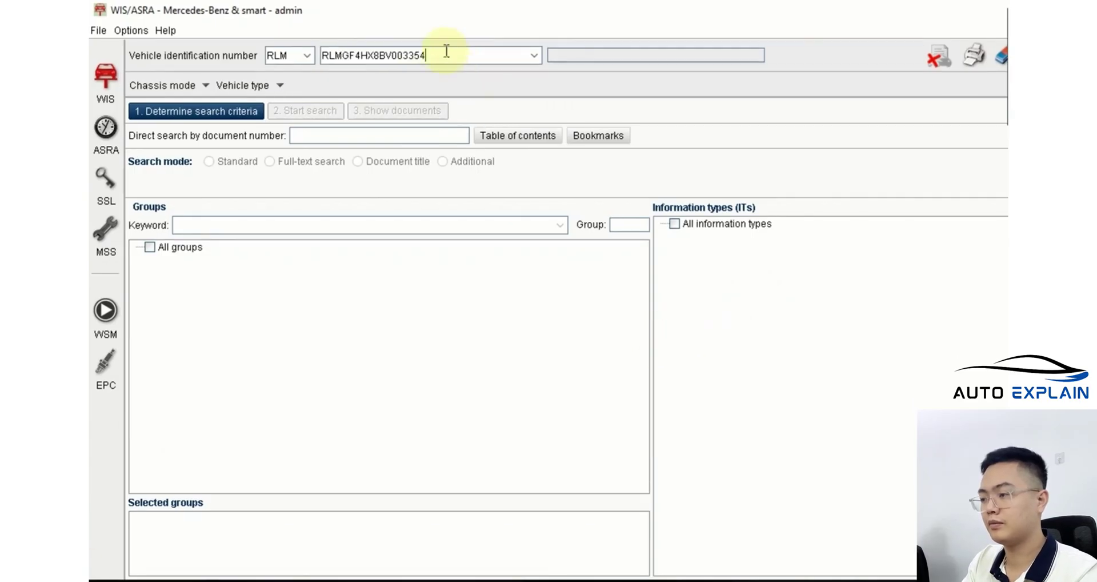
pyautogui.doubleClick(463, 52)
pyautogui.hotkey('ctrl', 'c')
pyautogui.click(457, 50)
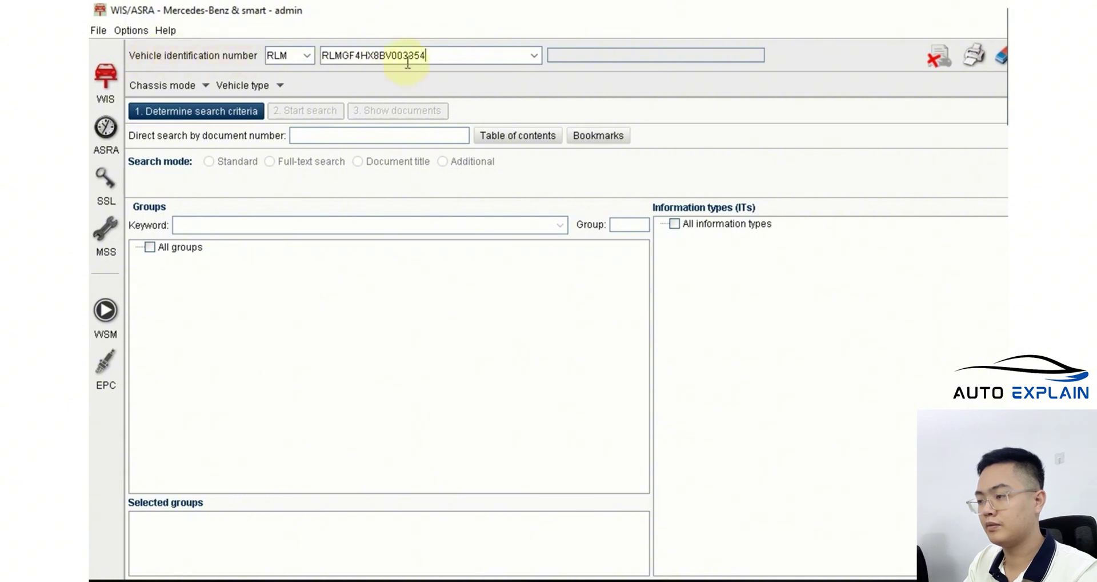
pyautogui.click(430, 52)
pyautogui.press('Return')
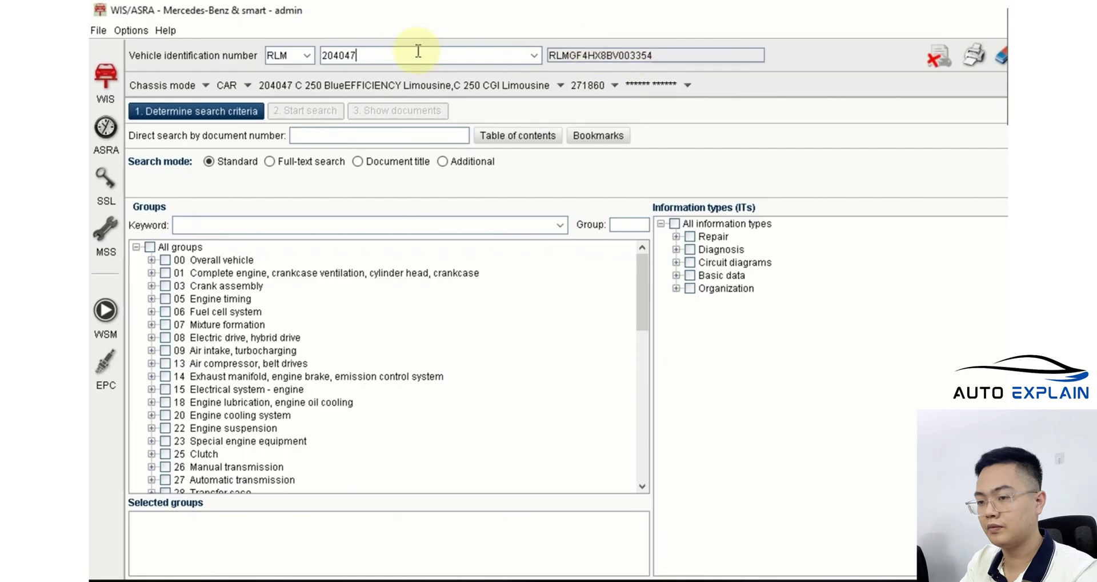
# Highlight the decoded model number 204047 to point it out
pyautogui.moveTo(392, 55); pyautogui.dragTo(323, 55)
pyautogui.click(362, 53)
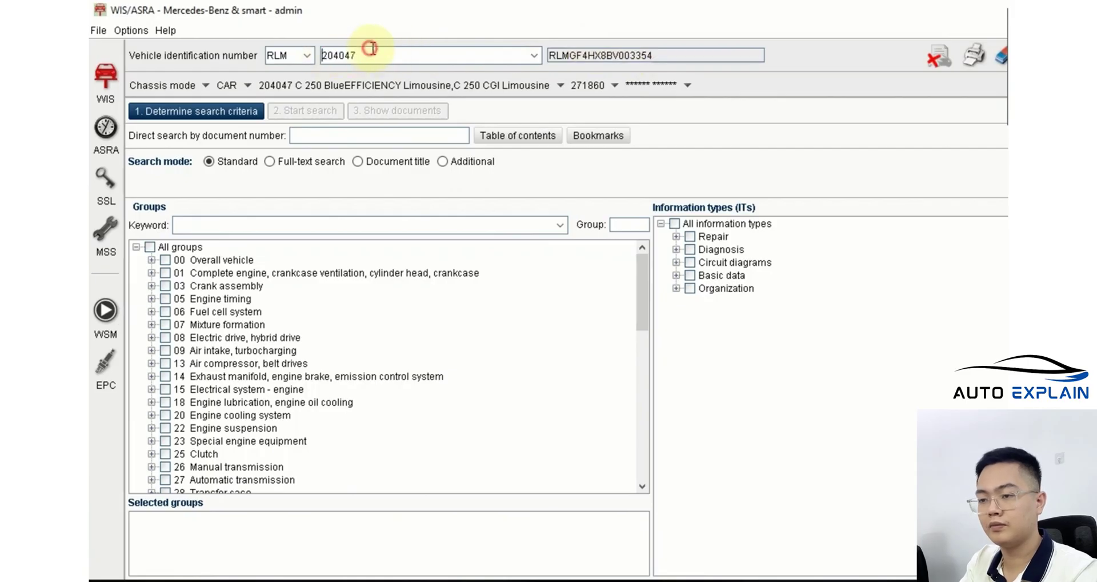
pyautogui.doubleClick(382, 54)
pyautogui.click(398, 54)
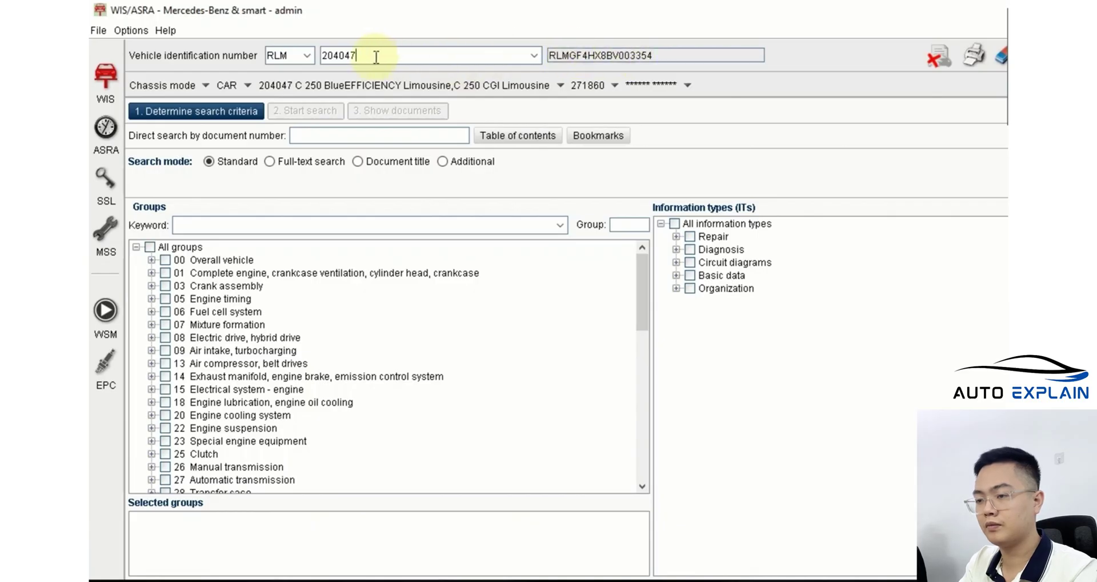
pyautogui.doubleClick(416, 53)
pyautogui.moveTo(390, 53); pyautogui.dragTo(310, 53)
pyautogui.click(395, 51)
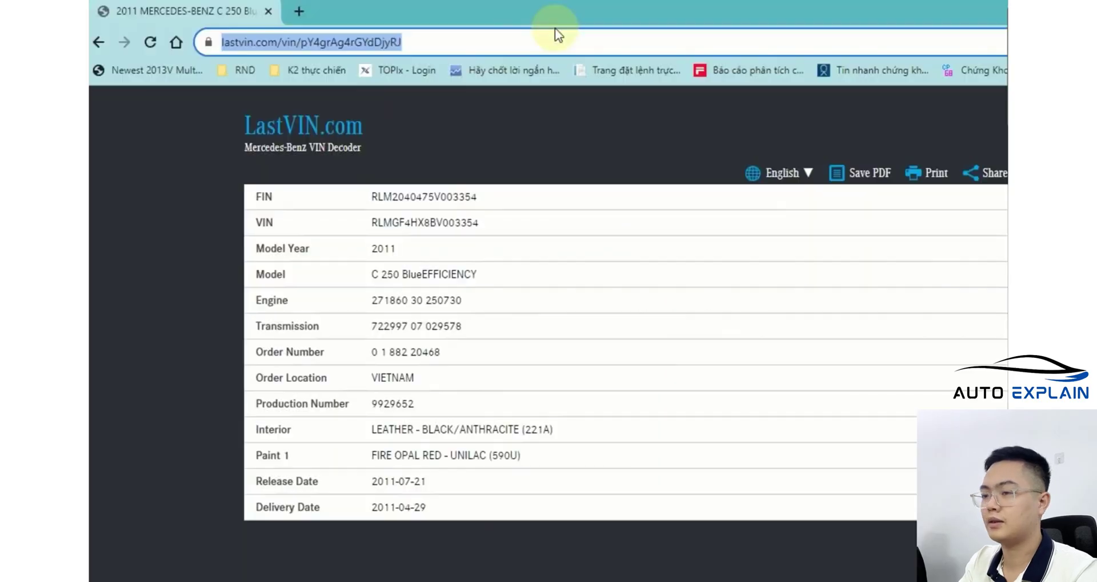
# In the browser, search for 'lastvin mercedes' and open the LastVIN Mercedes VIN decoder
pyautogui.hotkey('alt', 'Tab')
pyautogui.write('las')
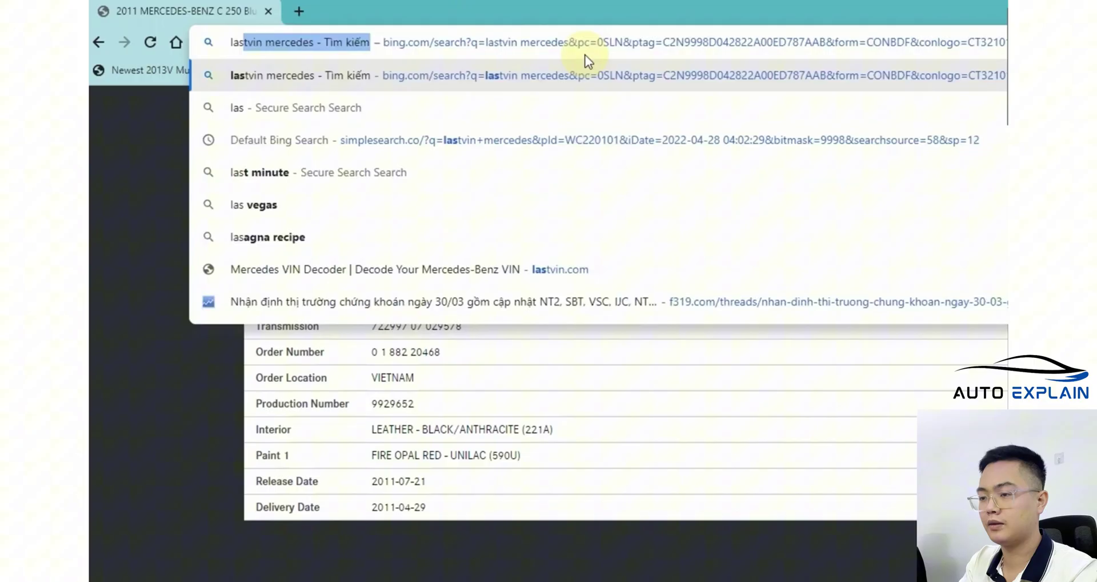
pyautogui.press('Return')
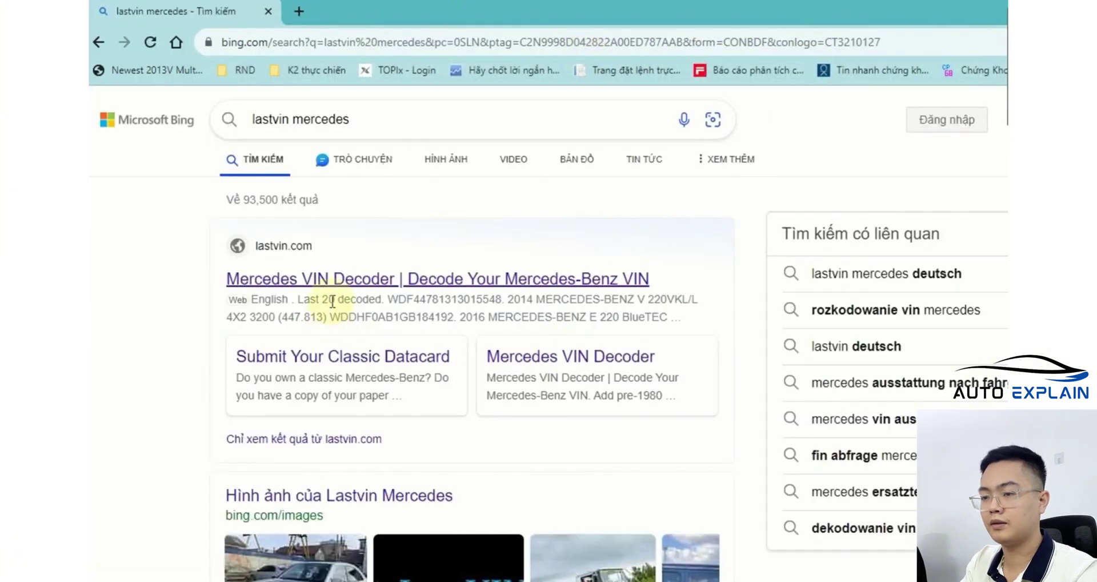
pyautogui.click(479, 281)
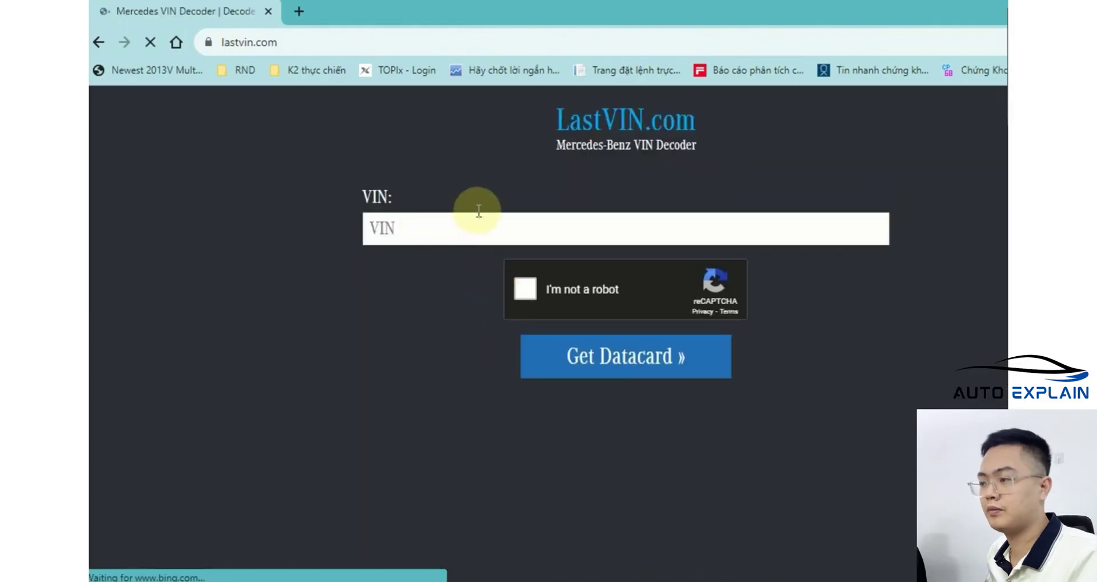
# Paste the VIN, pass the reCAPTCHA check and request the datacard
pyautogui.click(486, 216)
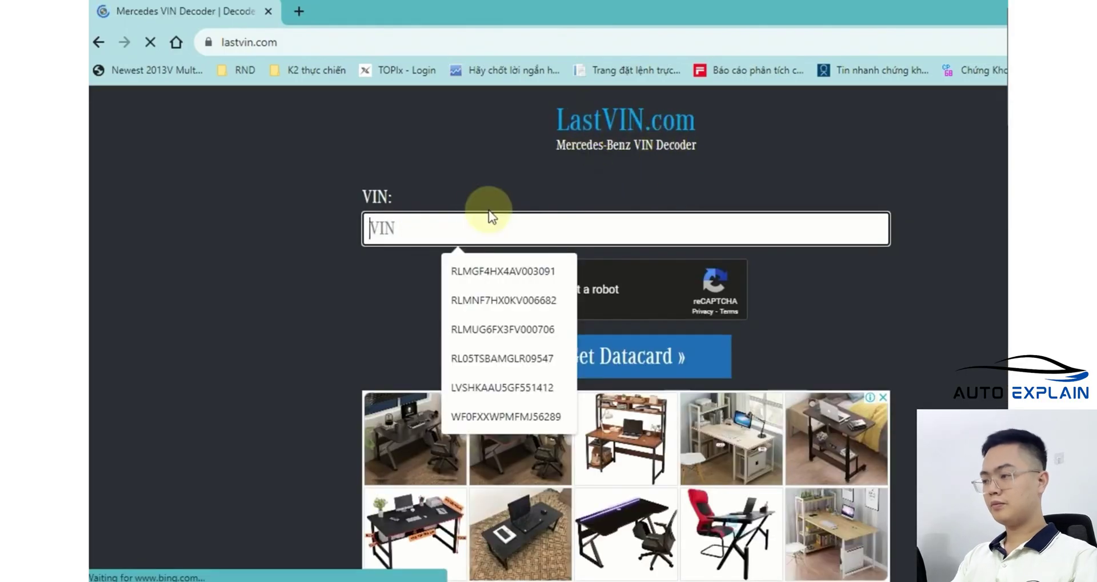
pyautogui.hotkey('ctrl', 'v')
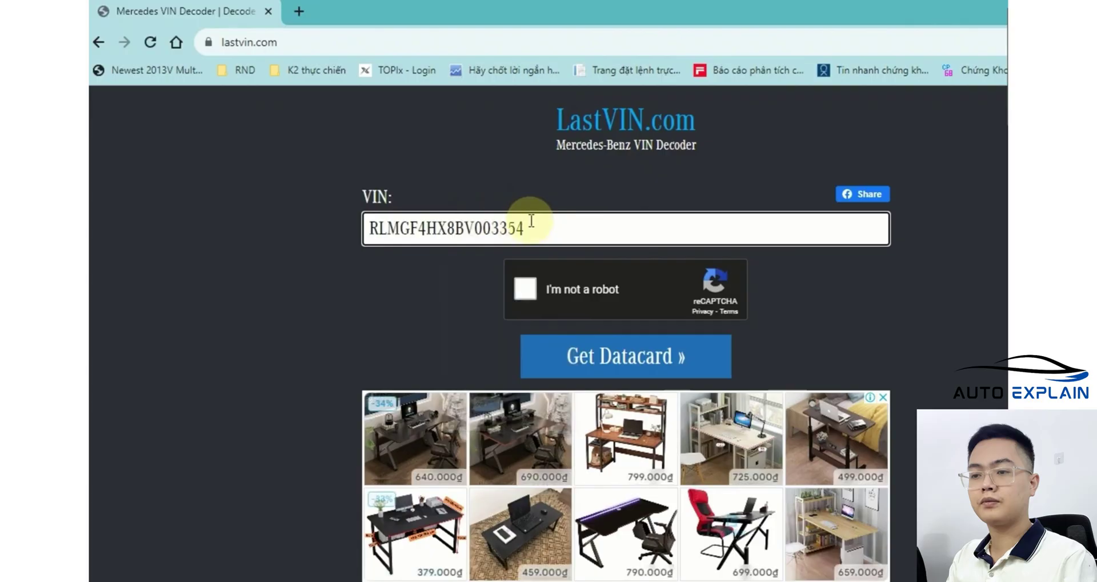
pyautogui.click(527, 287)
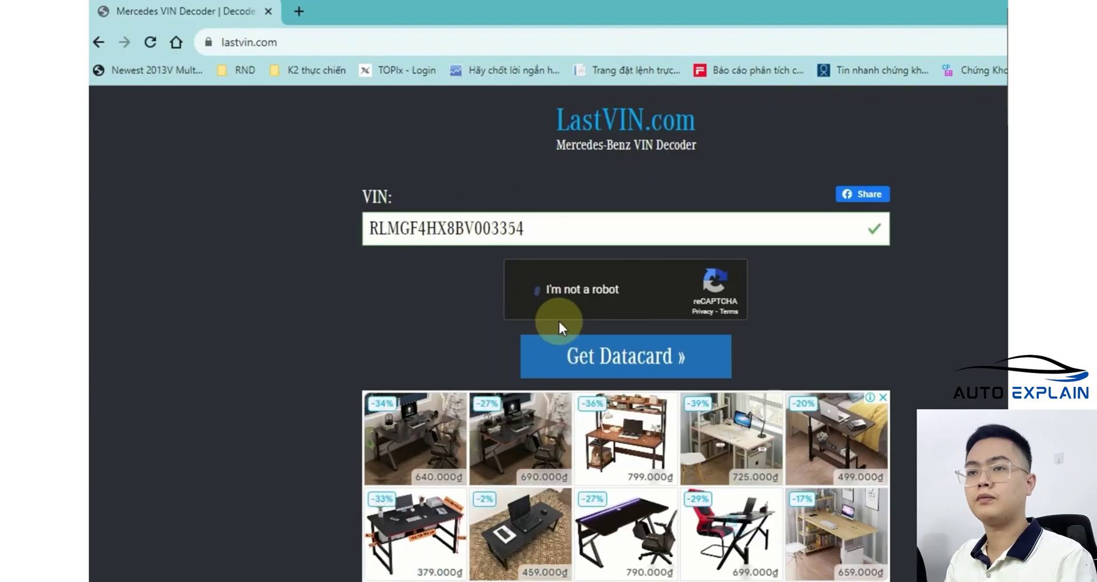
pyautogui.click(629, 353)
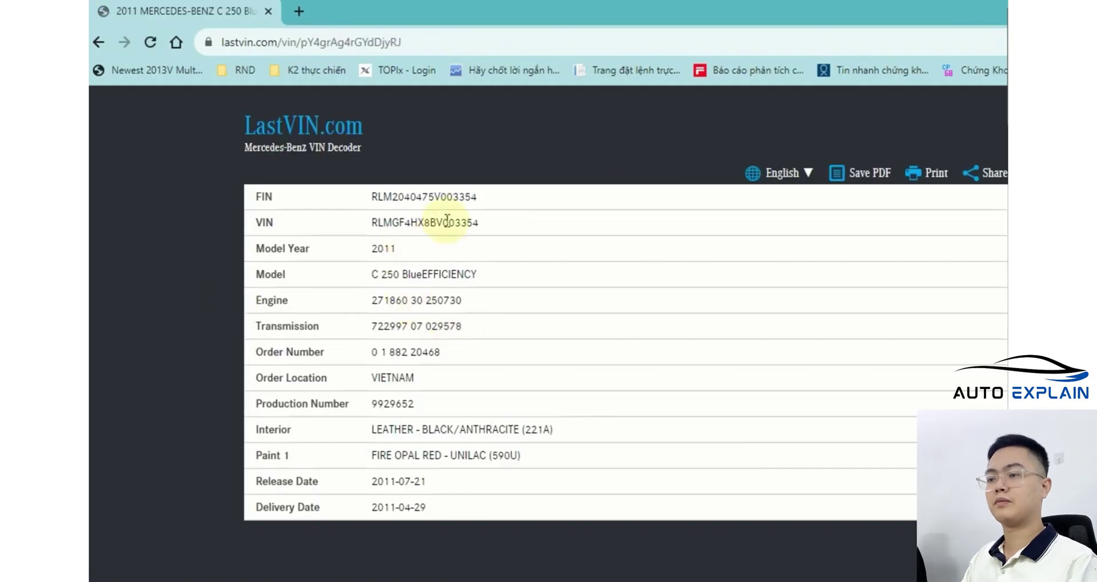
# Highlight the decoded VIN/FIN and the model code 204047 within it
pyautogui.doubleClick(494, 223)
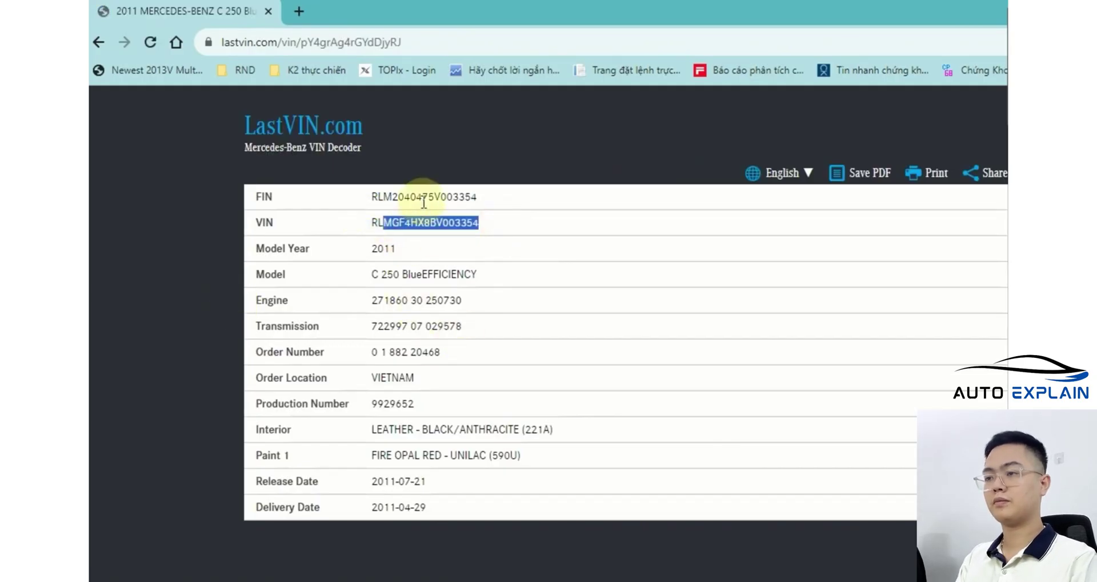
pyautogui.click(380, 194)
pyautogui.moveTo(373, 197); pyautogui.dragTo(497, 201)
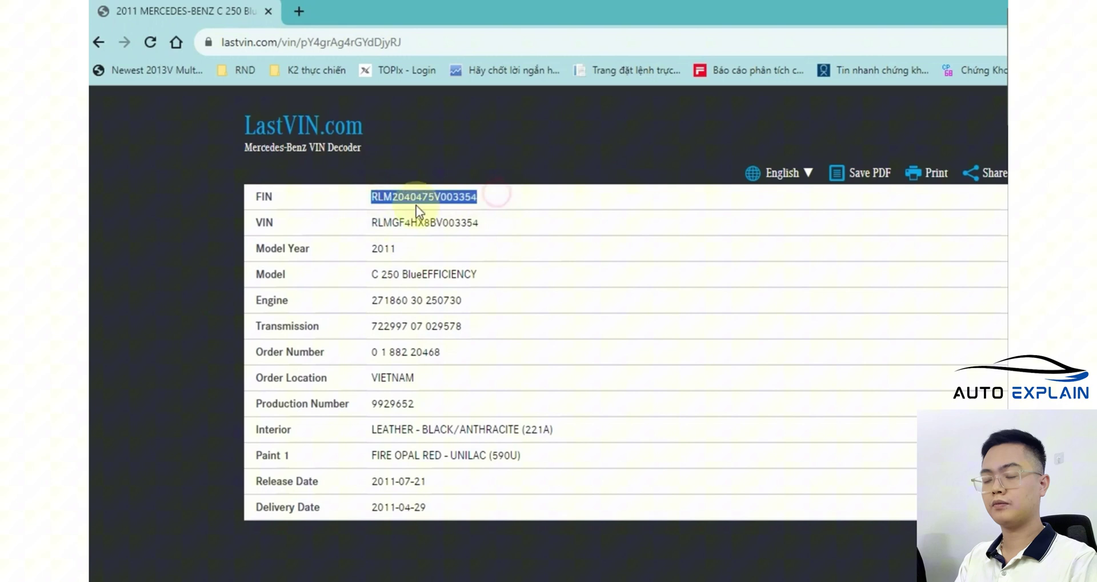
pyautogui.click(399, 196)
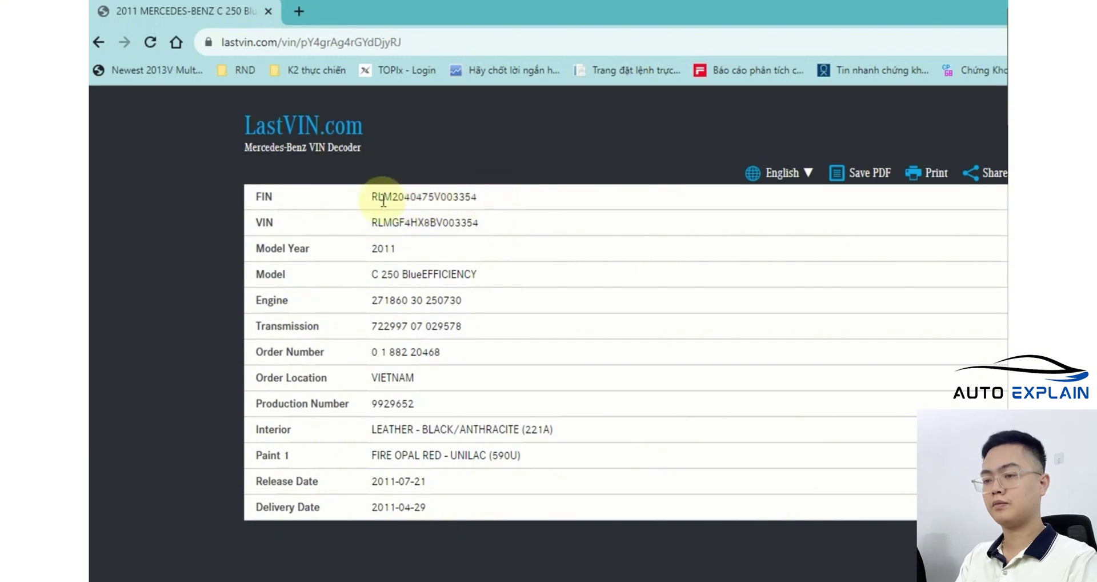
pyautogui.moveTo(393, 197); pyautogui.dragTo(430, 197)
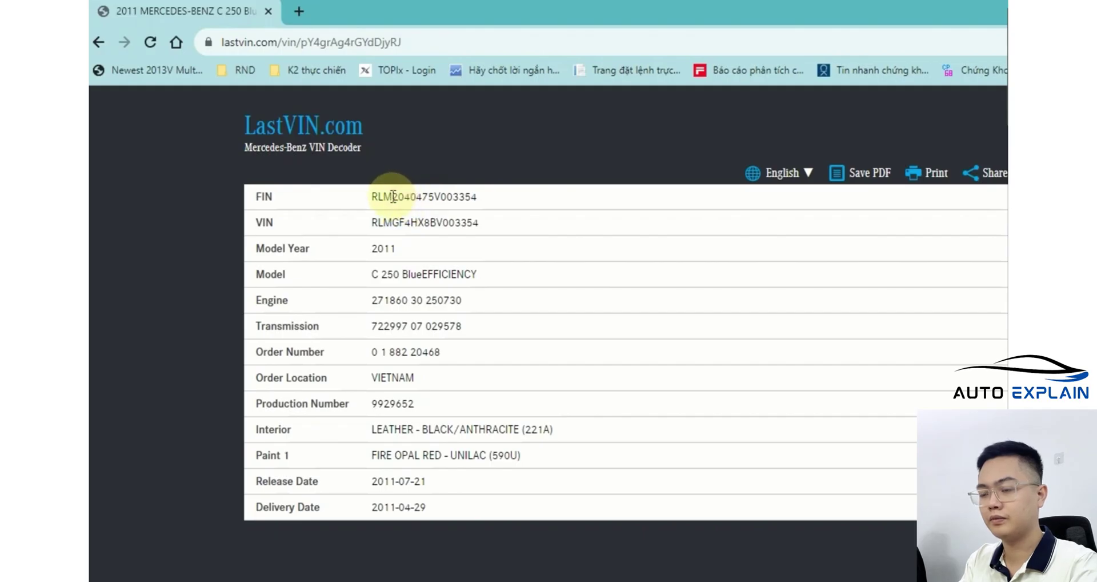
pyautogui.click(431, 196)
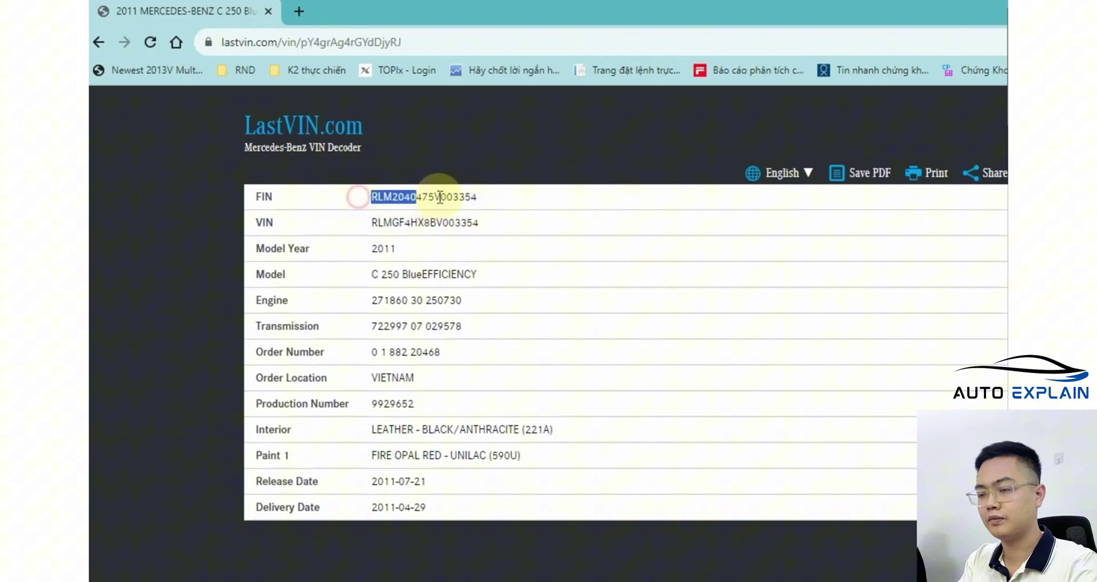
pyautogui.click(481, 197)
pyautogui.moveTo(440, 197)
pyautogui.mouseDown()
pyautogui.moveTo(456, 197)
pyautogui.moveTo(345, 201)
pyautogui.mouseUp()
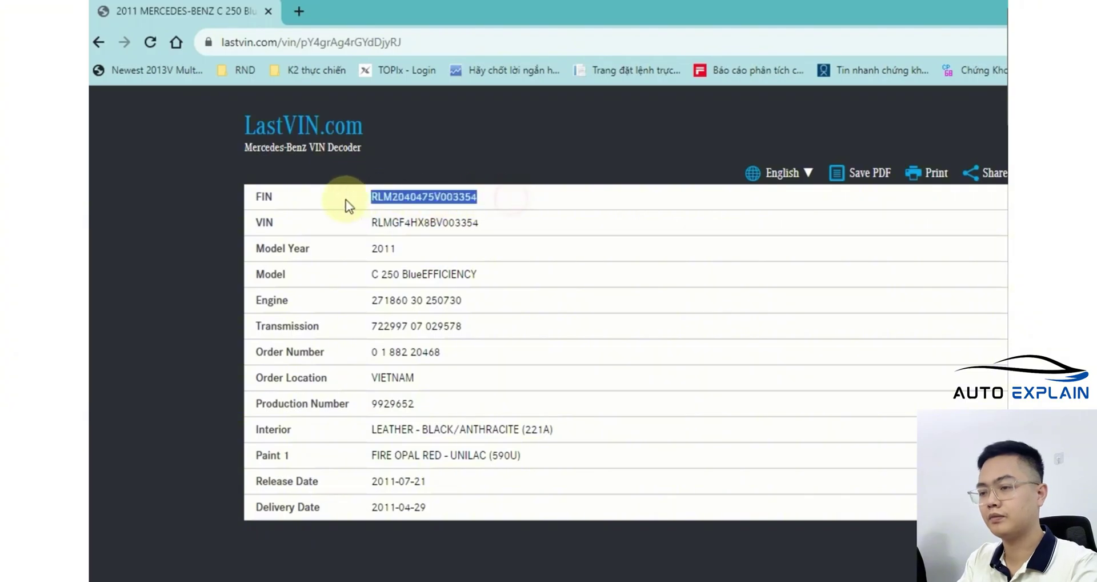
pyautogui.click(436, 196)
pyautogui.click(369, 198)
pyautogui.moveTo(442, 199); pyautogui.dragTo(507, 200)
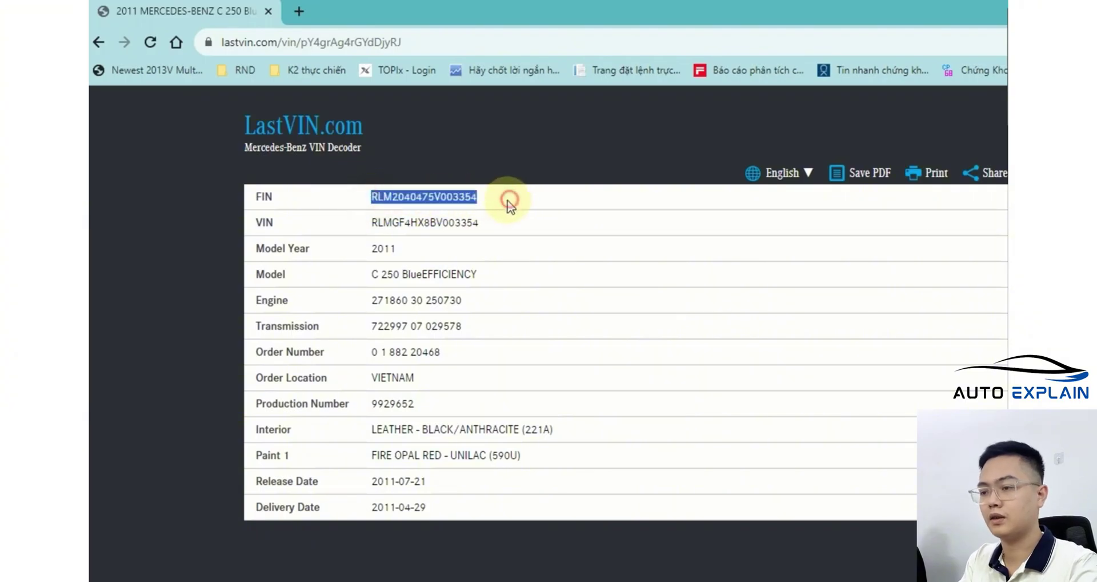
pyautogui.click(471, 209)
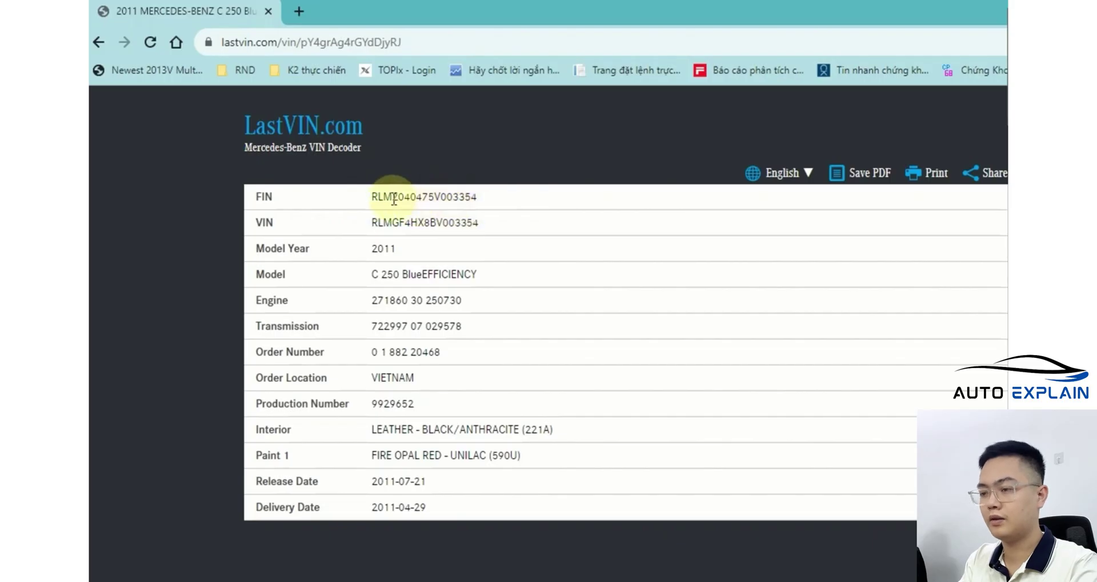
pyautogui.moveTo(392, 197); pyautogui.dragTo(428, 198)
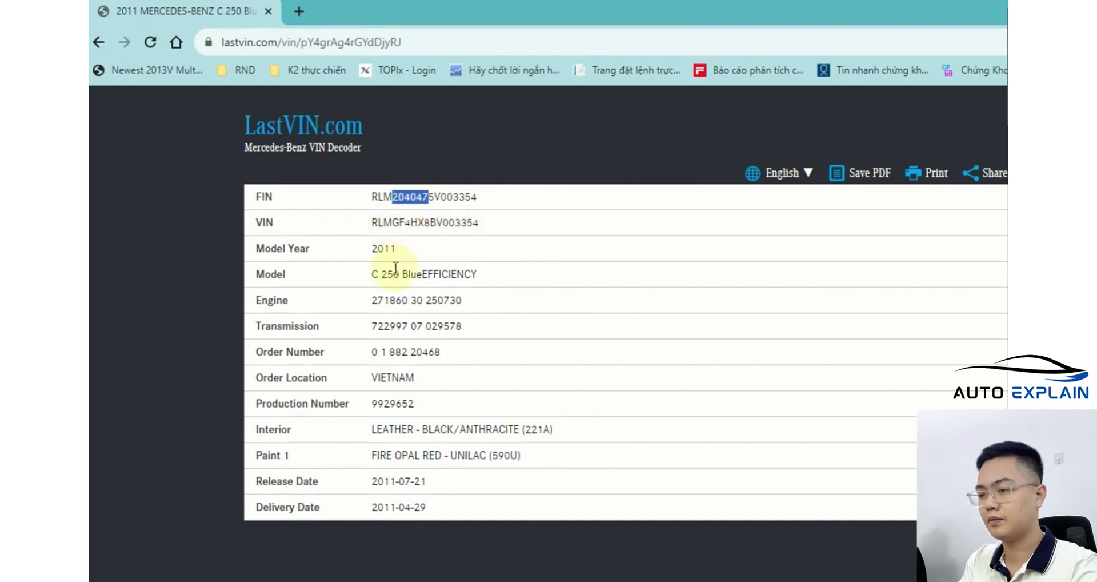
# Highlight model year 2011, model name C 250 BlueEFFICIENCY and engine number 271860
pyautogui.doubleClick(382, 248)
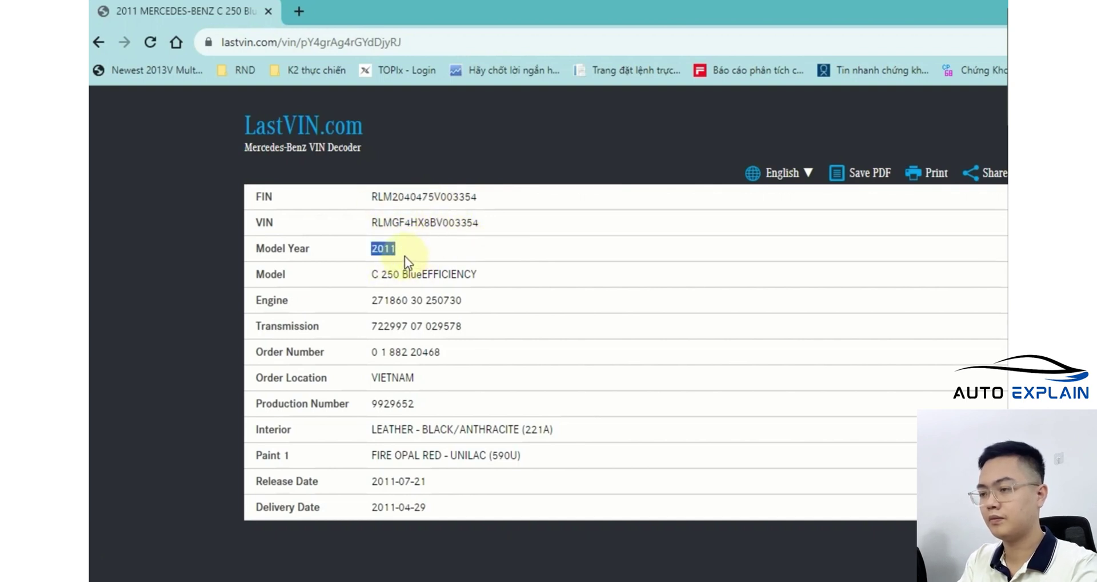
pyautogui.moveTo(355, 276); pyautogui.dragTo(465, 277)
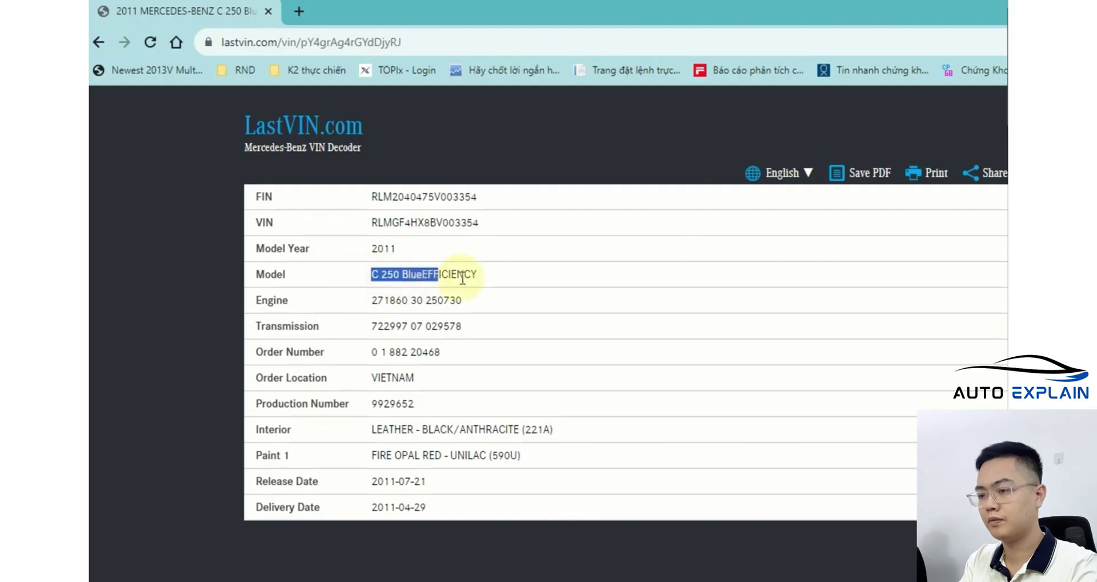
pyautogui.click(373, 277)
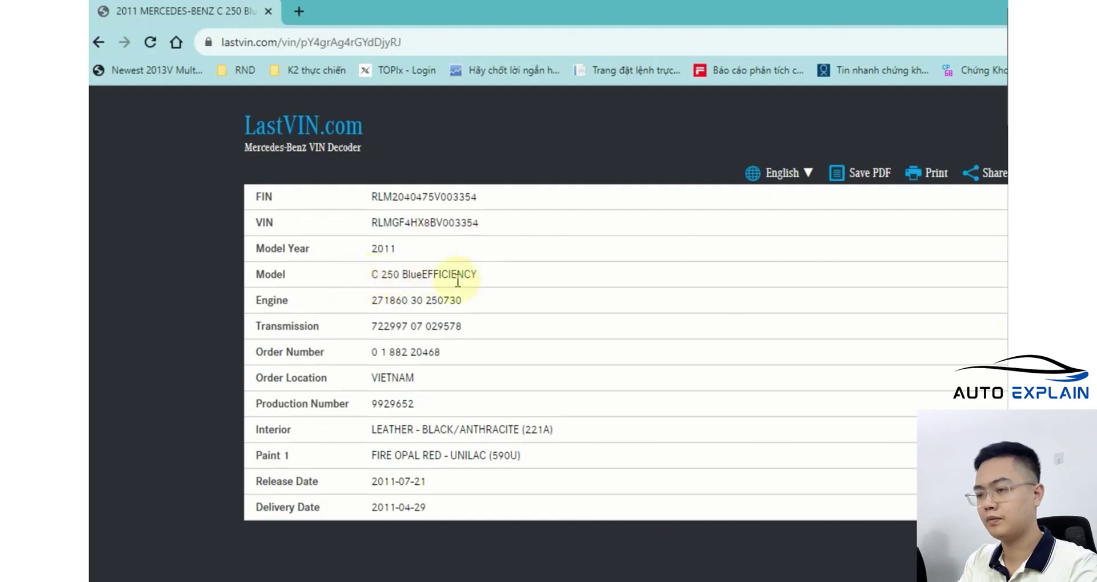
pyautogui.moveTo(361, 300); pyautogui.dragTo(403, 329)
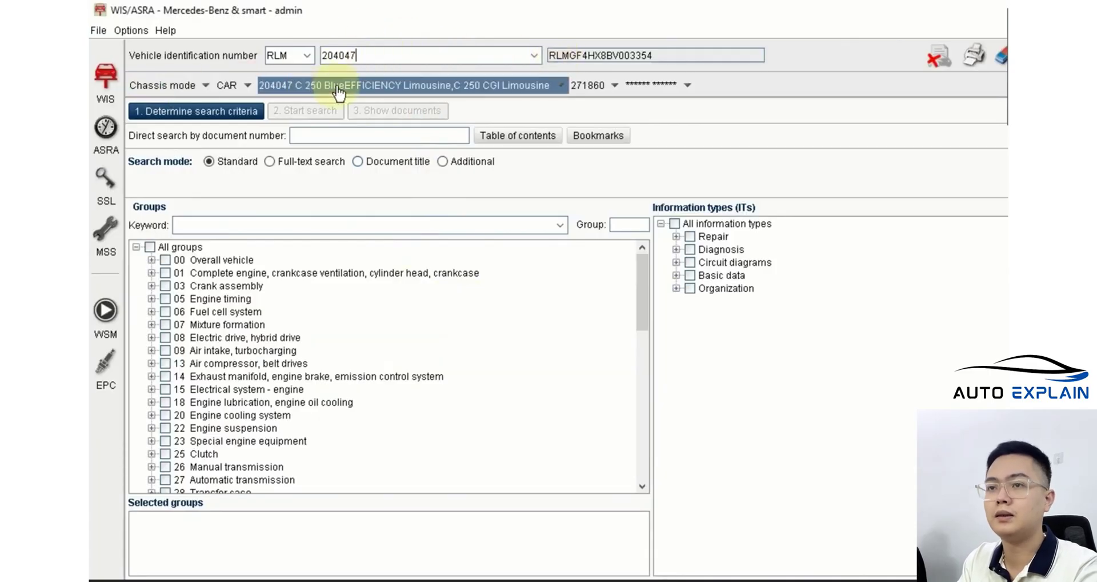
pyautogui.click(618, 96)
pyautogui.click(673, 86)
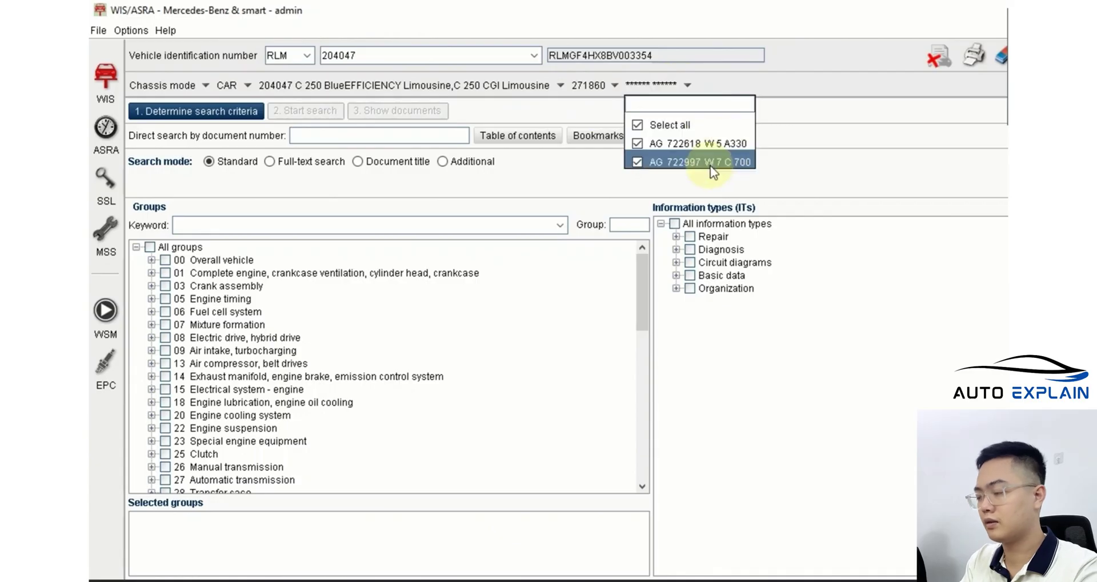
pyautogui.click(826, 89)
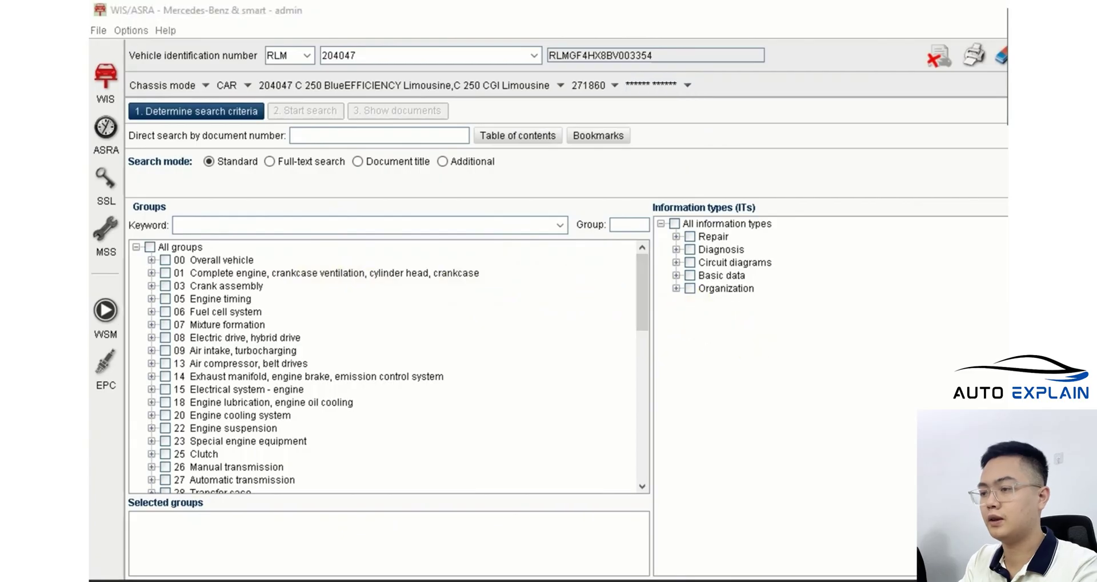
pyautogui.moveTo(834, 20); pyautogui.dragTo(801, 72)
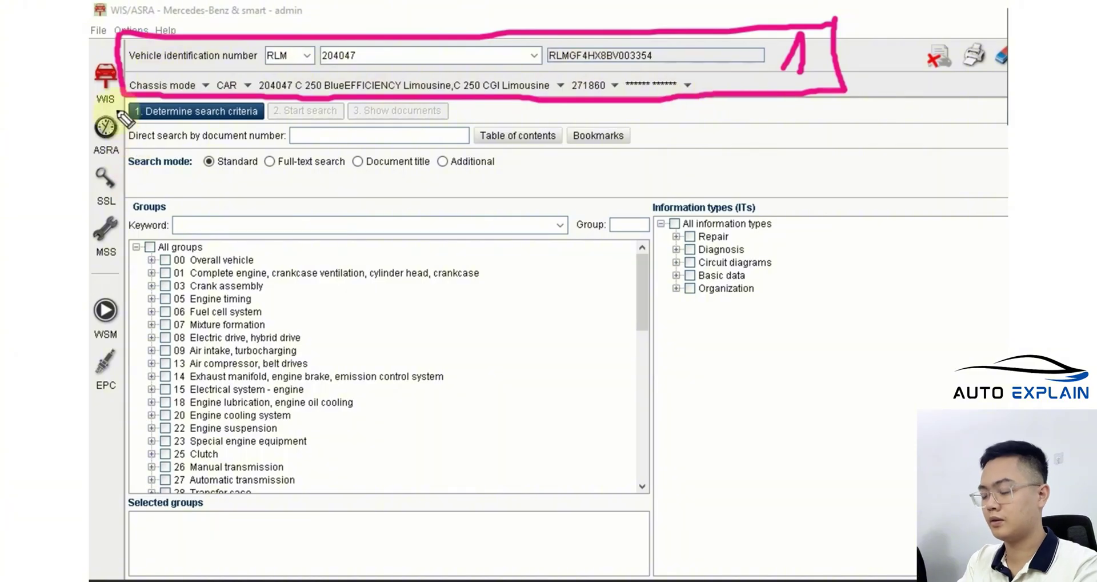
pyautogui.moveTo(125, 105); pyautogui.dragTo(683, 205)
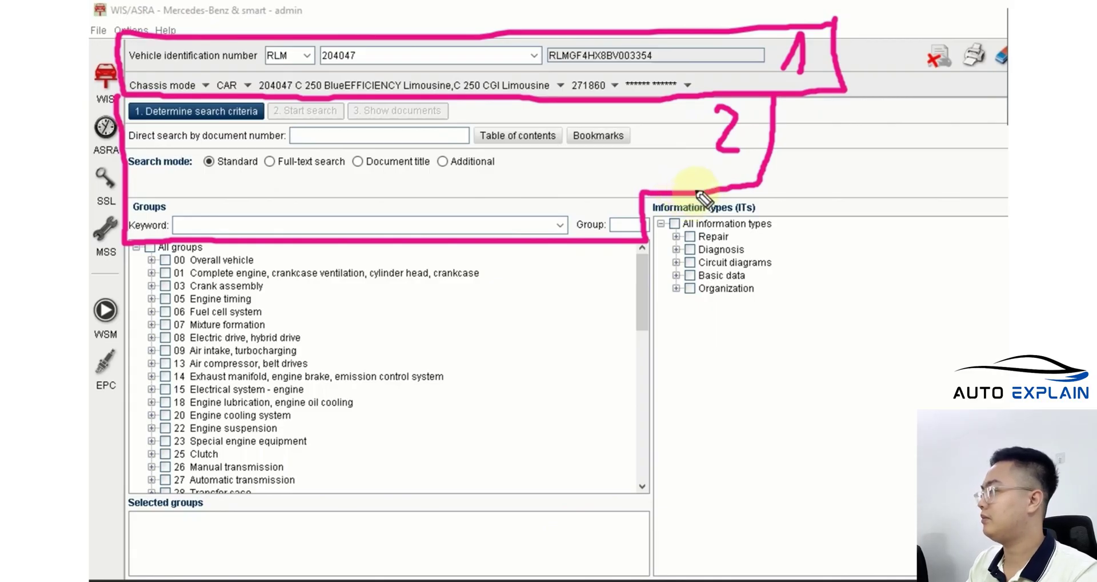
pyautogui.moveTo(212, 241)
pyautogui.mouseDown()
pyautogui.moveTo(123, 245)
pyautogui.moveTo(120, 464)
pyautogui.moveTo(646, 246)
pyautogui.mouseUp()
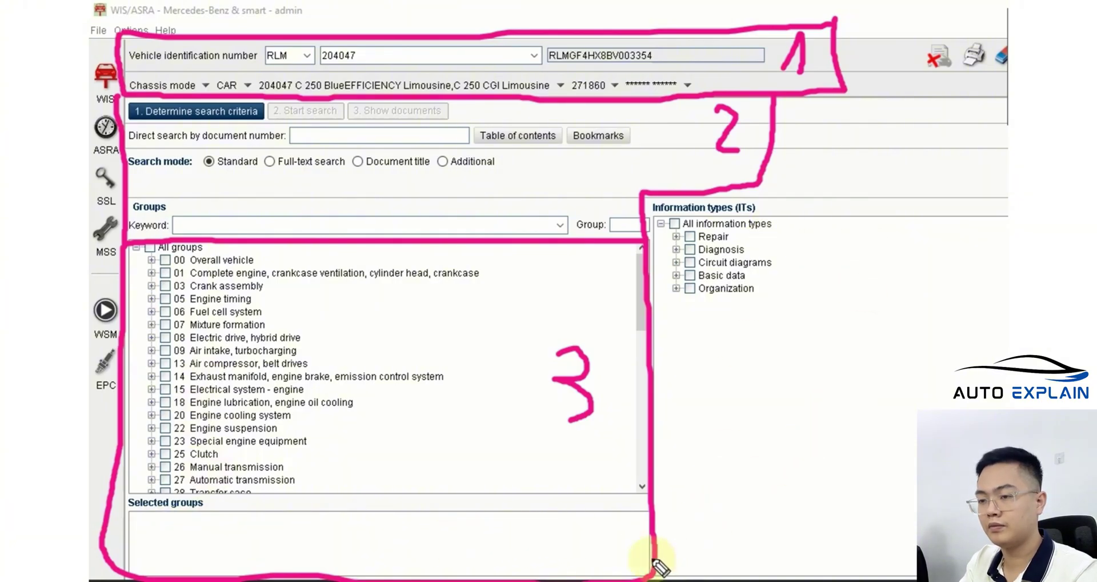
pyautogui.moveTo(660, 565)
pyautogui.mouseDown()
pyautogui.moveTo(832, 568)
pyautogui.moveTo(917, 555)
pyautogui.moveTo(766, 194)
pyautogui.mouseUp()
pyautogui.moveTo(945, 303); pyautogui.dragTo(955, 363)
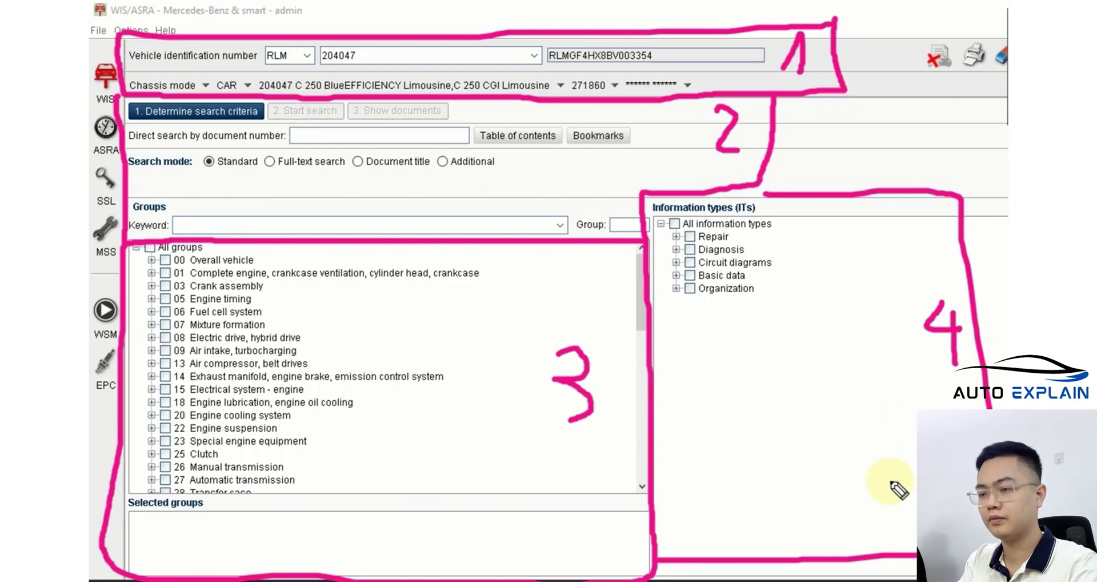
# Clear annotations and choose the 'cooling' keyword's Cooling system entry, checking group 20.00 General
pyautogui.press('Escape')
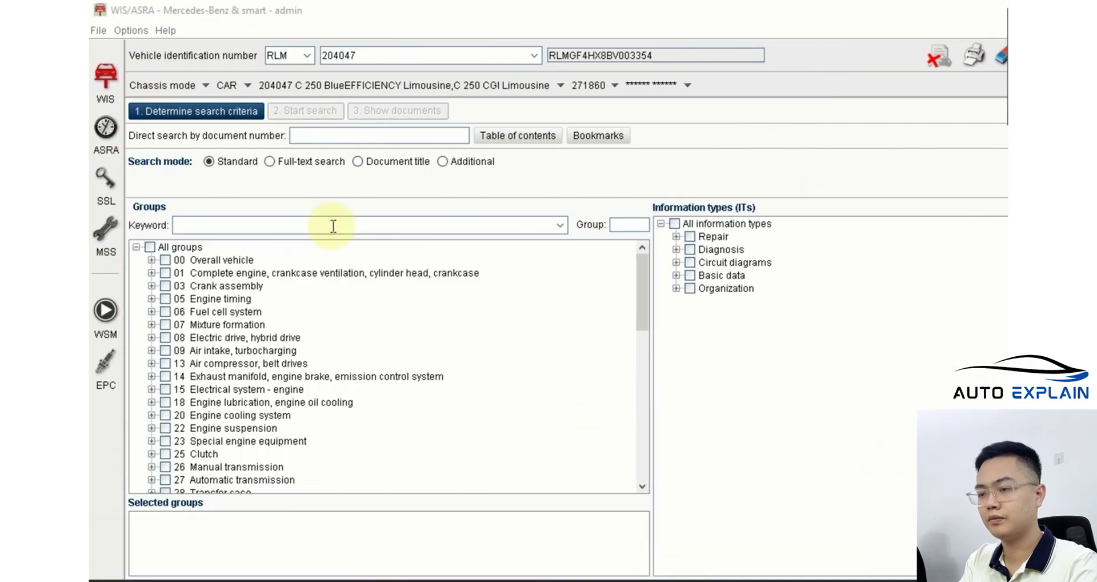
pyautogui.click(333, 226)
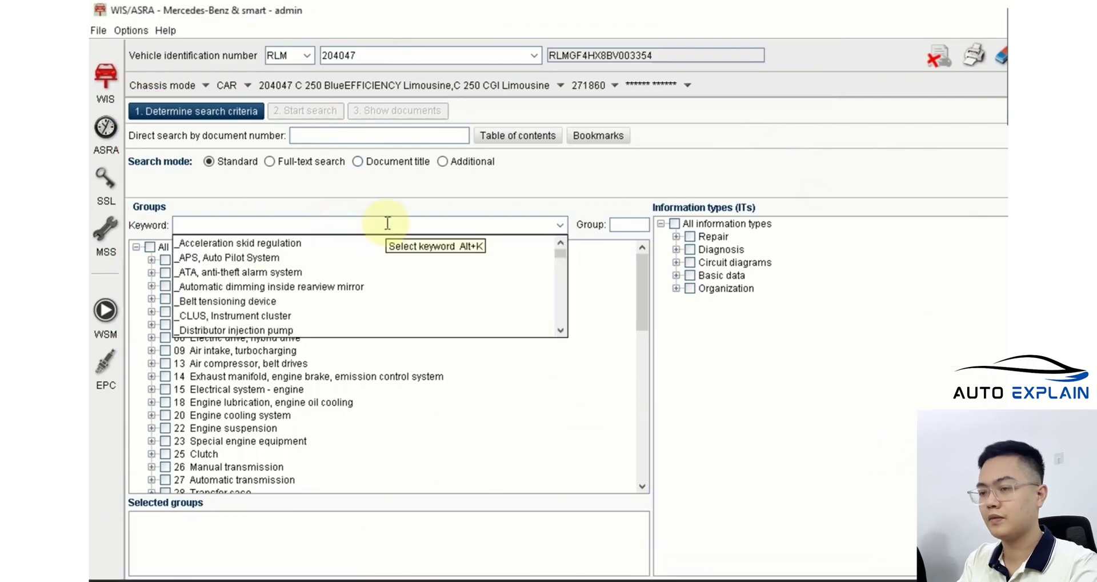
pyautogui.write('cooling')
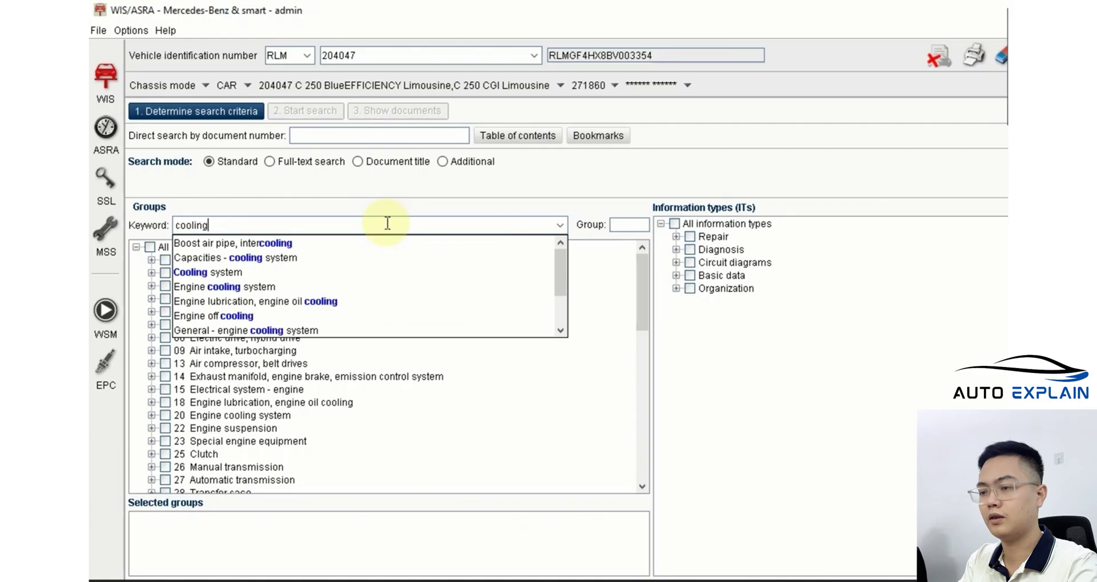
pyautogui.click(208, 272)
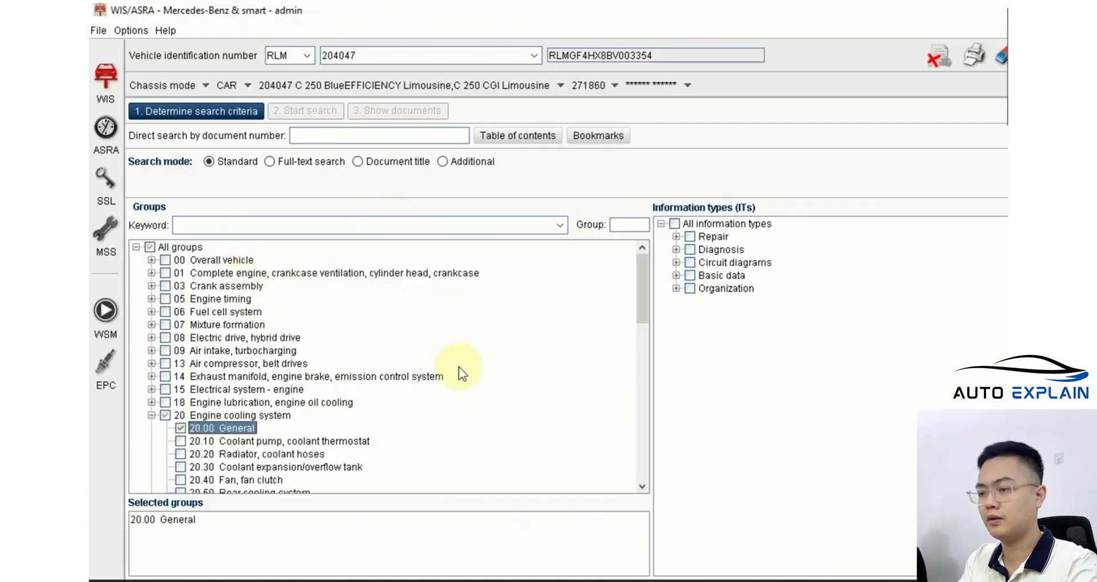
pyautogui.scroll(-1, 302, 429)
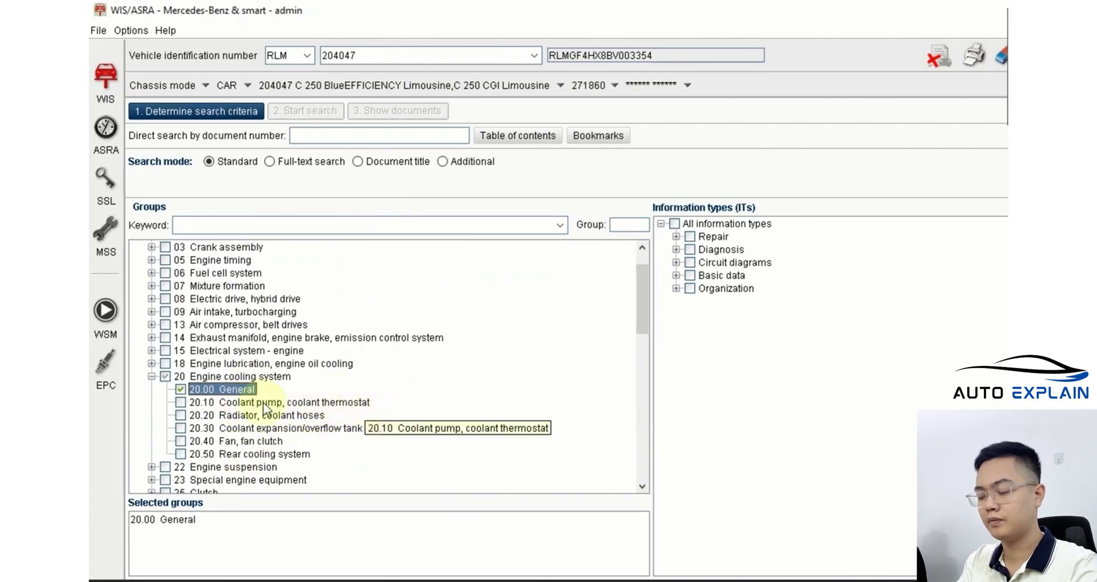
# Tick 20.10 Coolant pump, coolant thermostat and pick the Coolant thermostat keyword via 'therm'
pyautogui.click(181, 403)
pyautogui.click(243, 224)
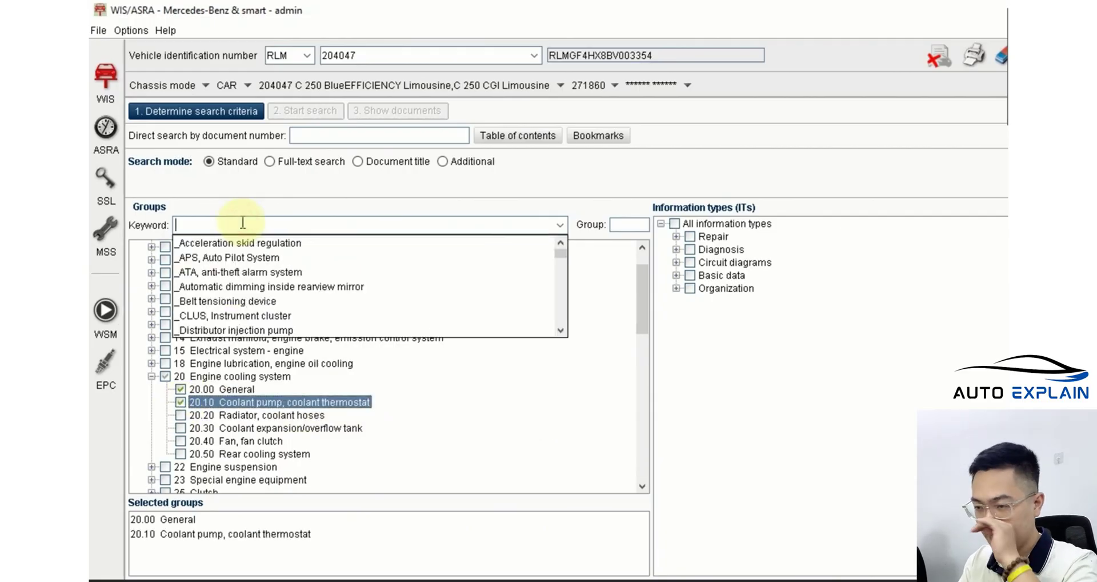
pyautogui.write('th')
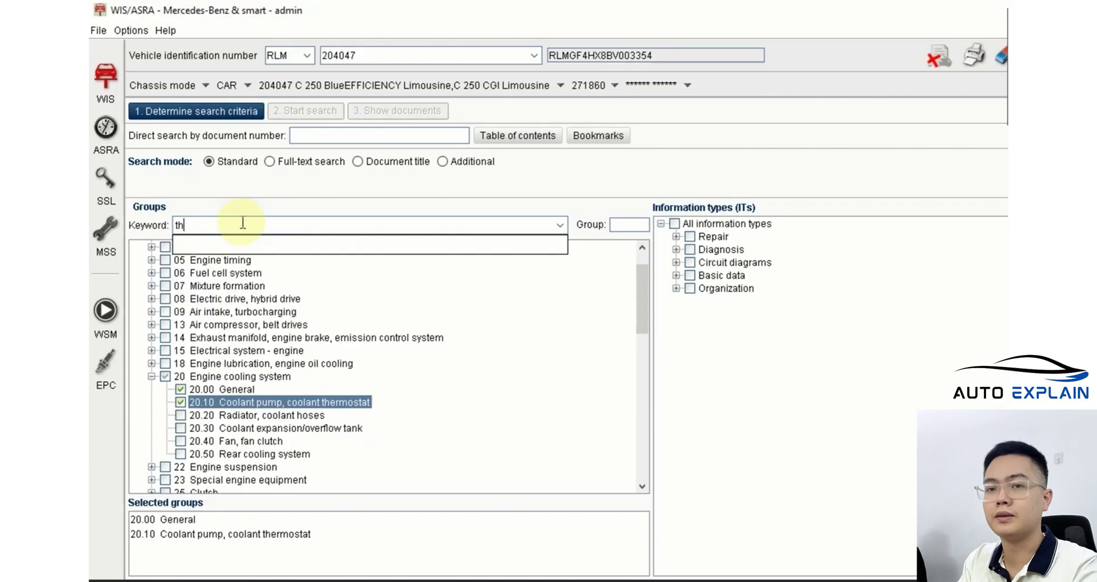
pyautogui.write('erm')
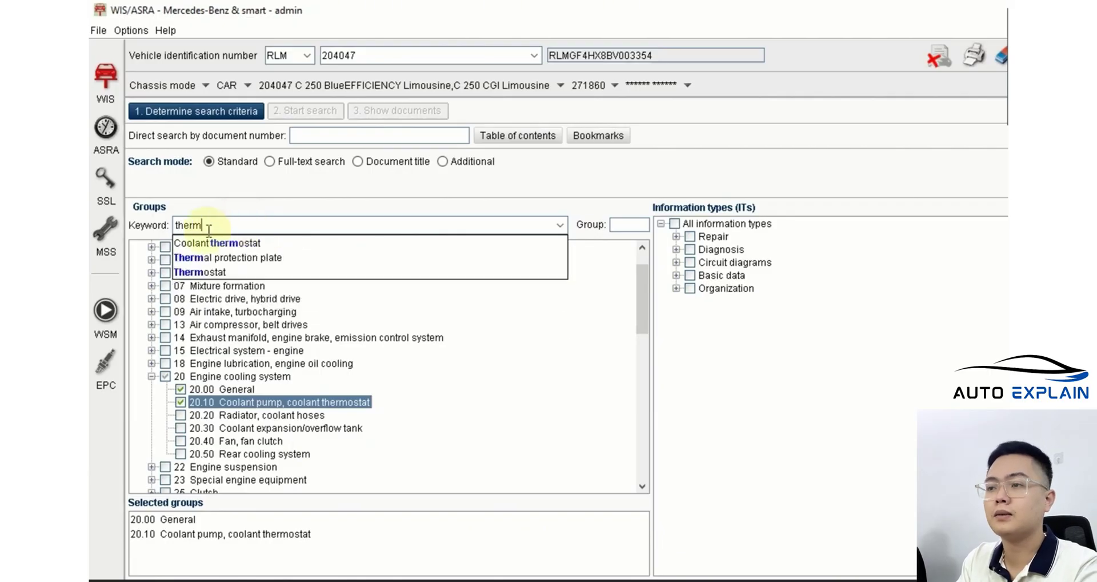
pyautogui.click(270, 242)
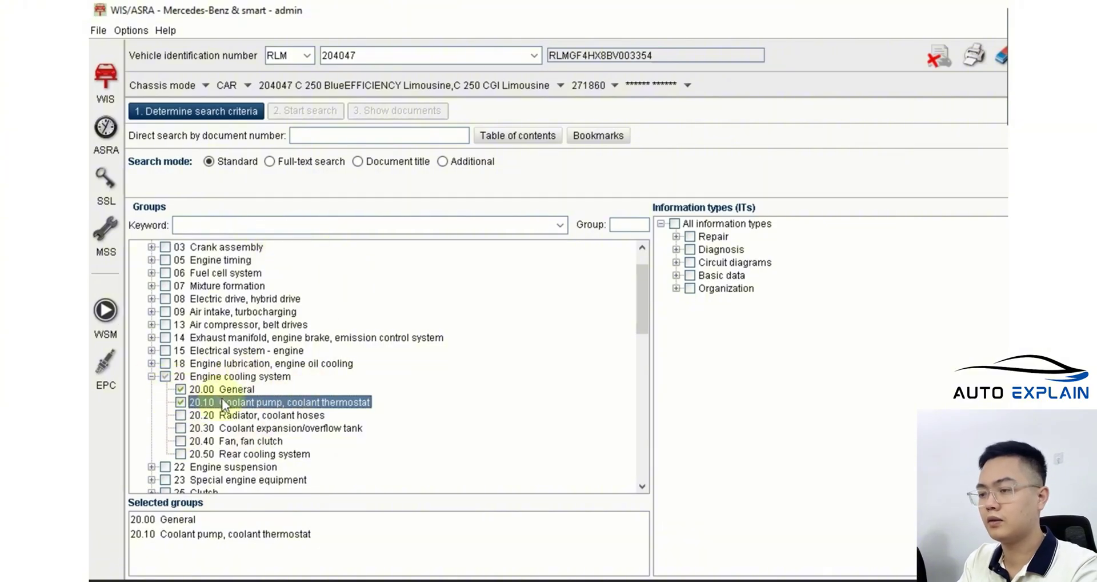
# Check the whole 20 Engine cooling system group (20.00–20.50) and expand Repair information types
pyautogui.click(165, 377)
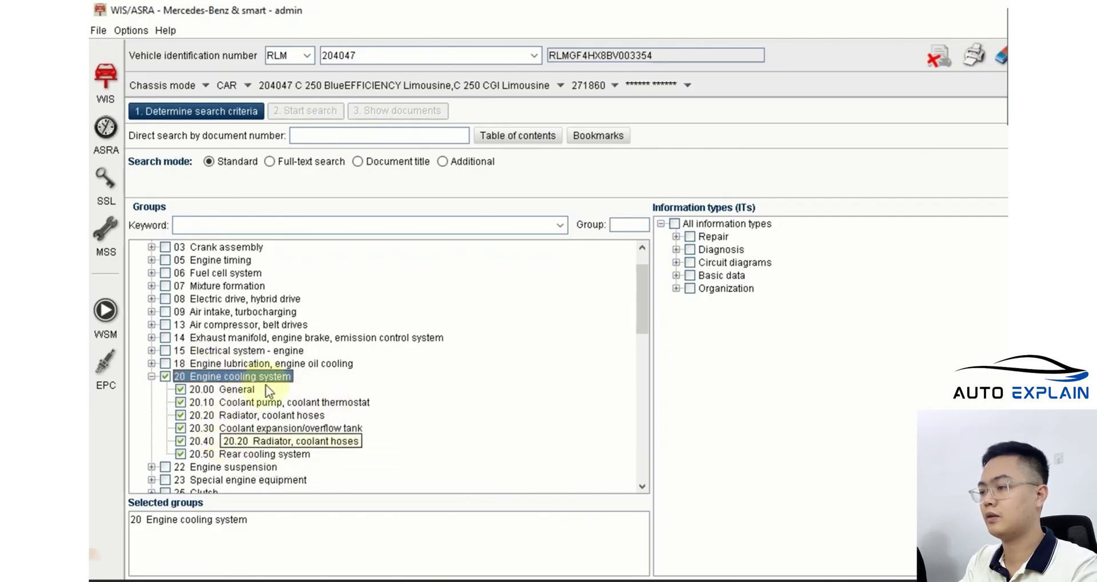
pyautogui.click(676, 236)
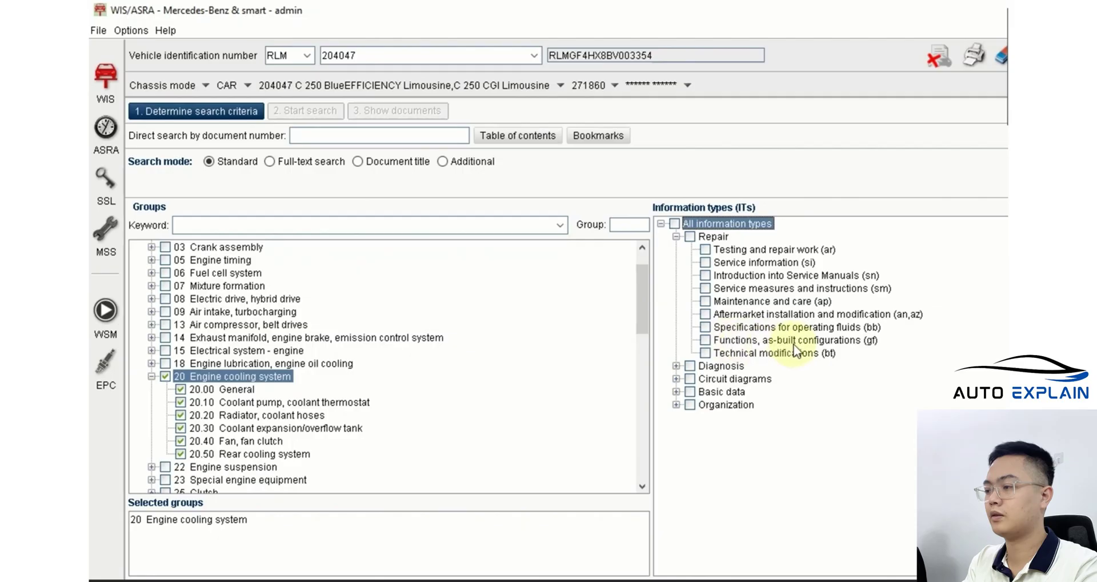
# Search only Testing and repair work (ar) documents, excluding Functions, as-built configurations (gf)
pyautogui.click(705, 340)
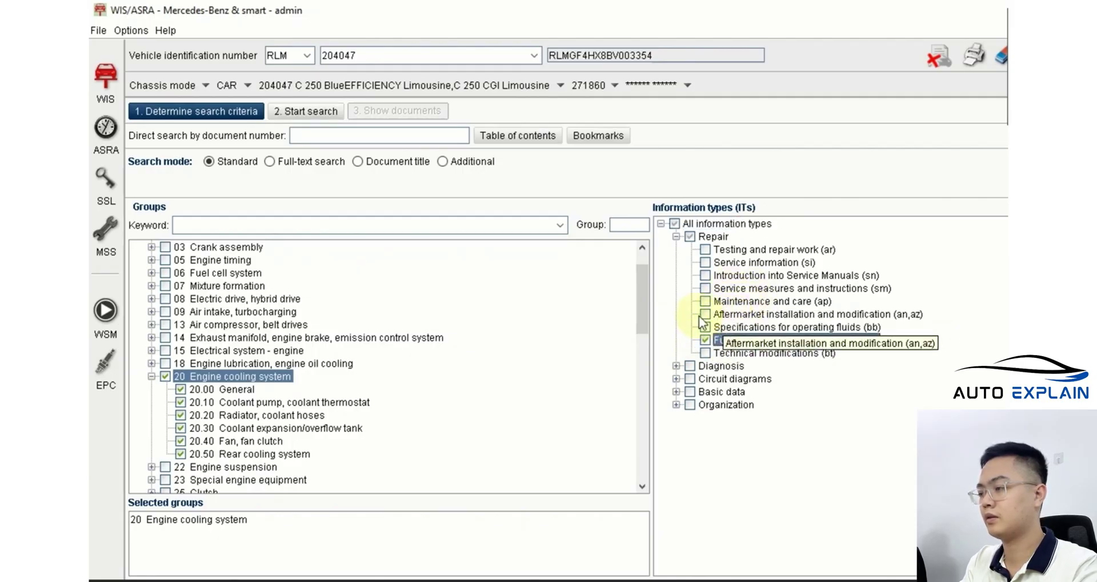
pyautogui.click(706, 251)
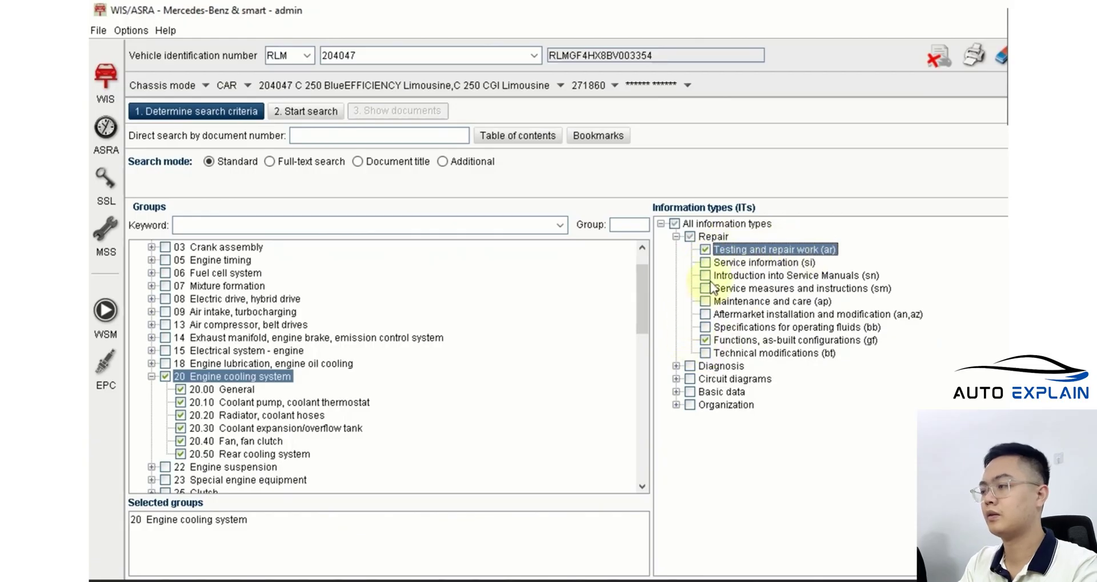
pyautogui.click(706, 340)
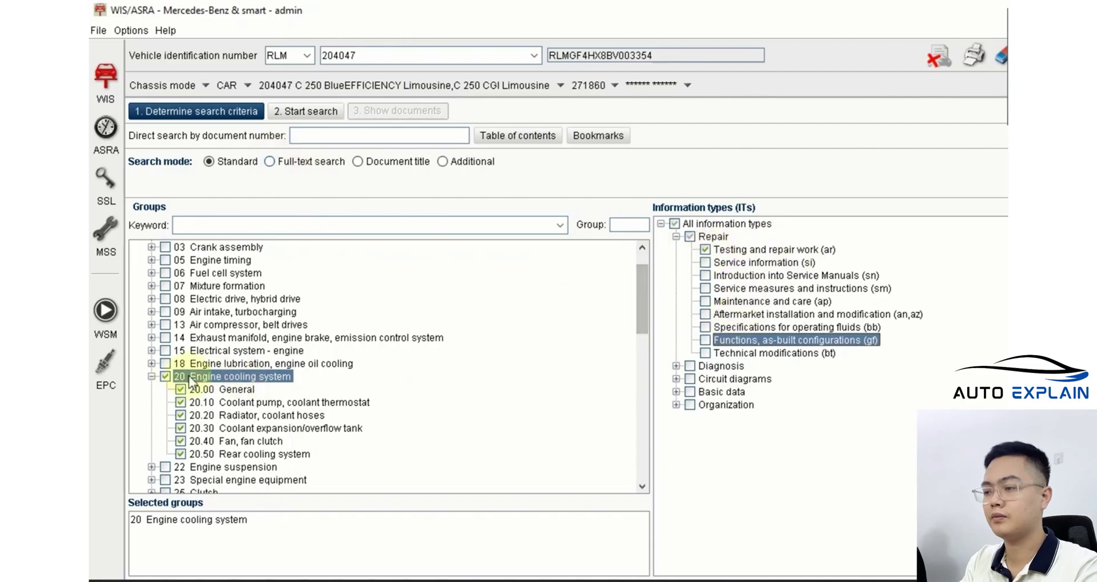
pyautogui.click(301, 114)
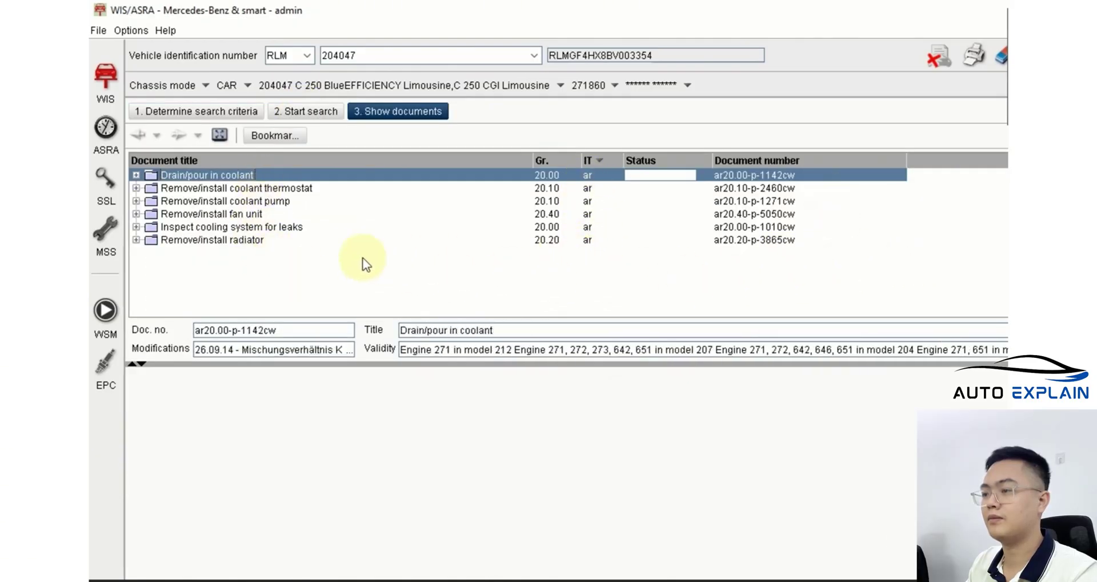
# Return to the criteria, re-tick group 20, select All information types and search again
pyautogui.click(198, 118)
pyautogui.click(166, 375)
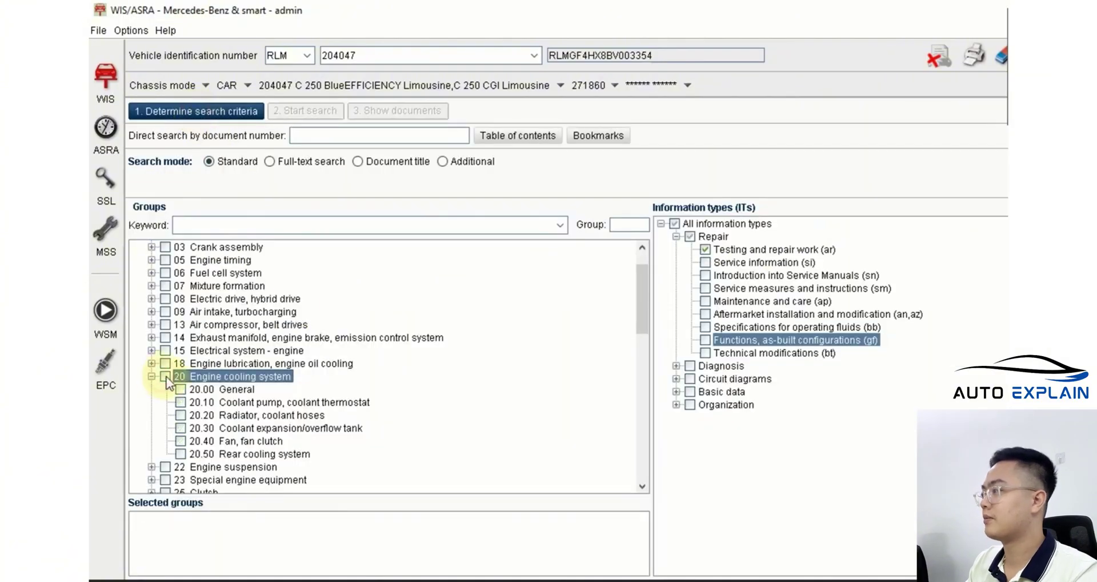
pyautogui.click(165, 376)
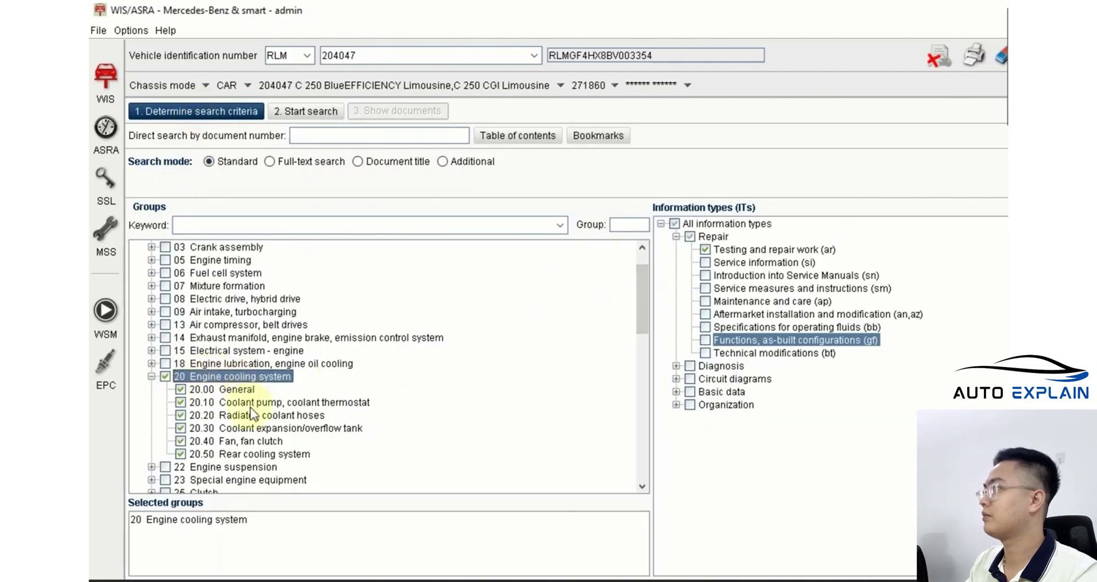
pyautogui.click(675, 223)
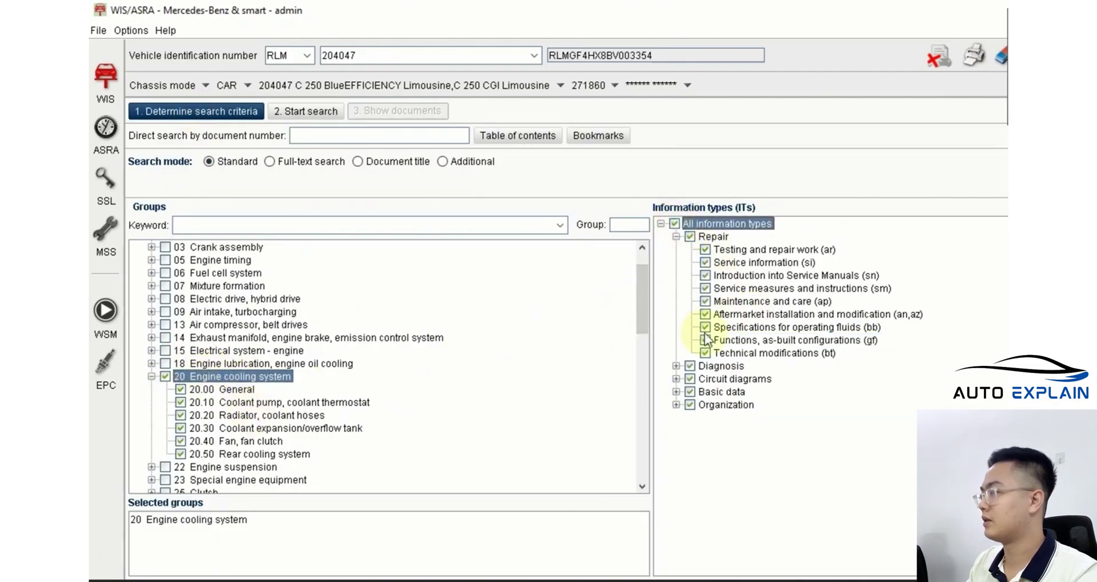
pyautogui.click(311, 114)
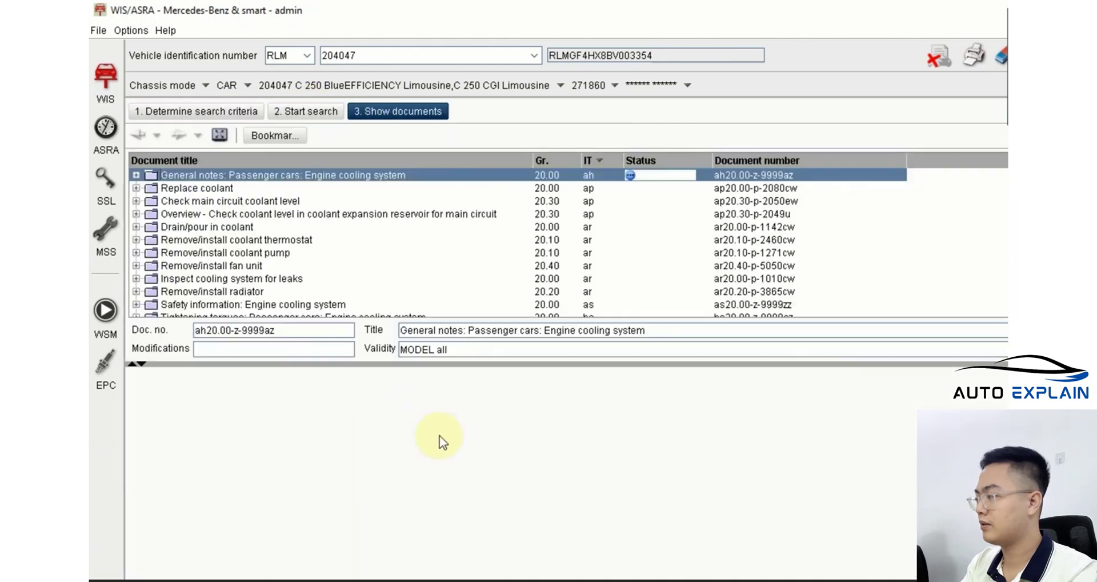